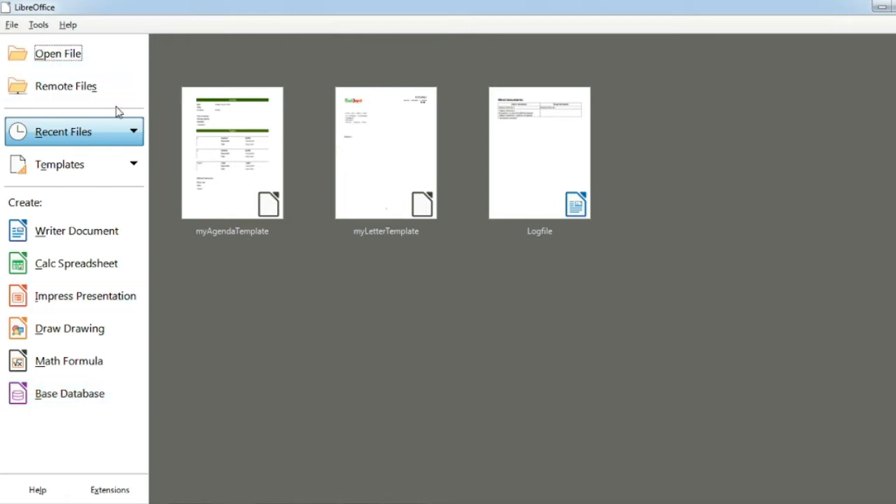
Step: Create a new blank Writer text document
click(133, 166)
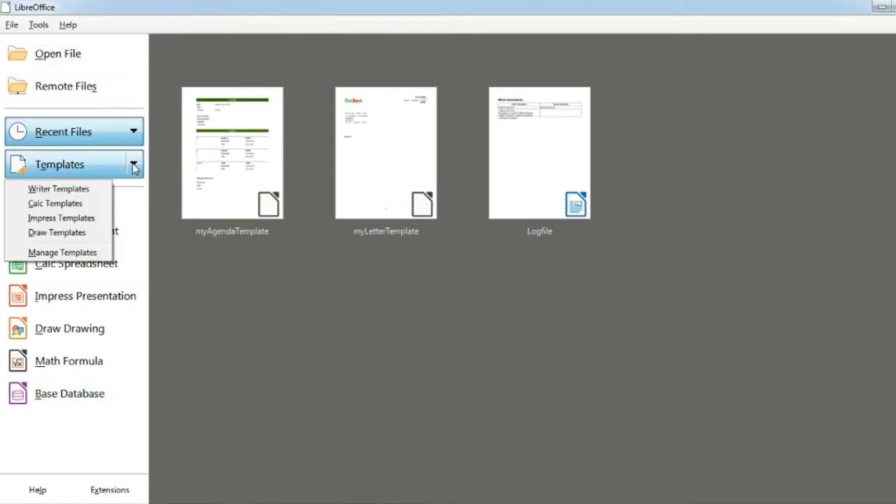
click(148, 215)
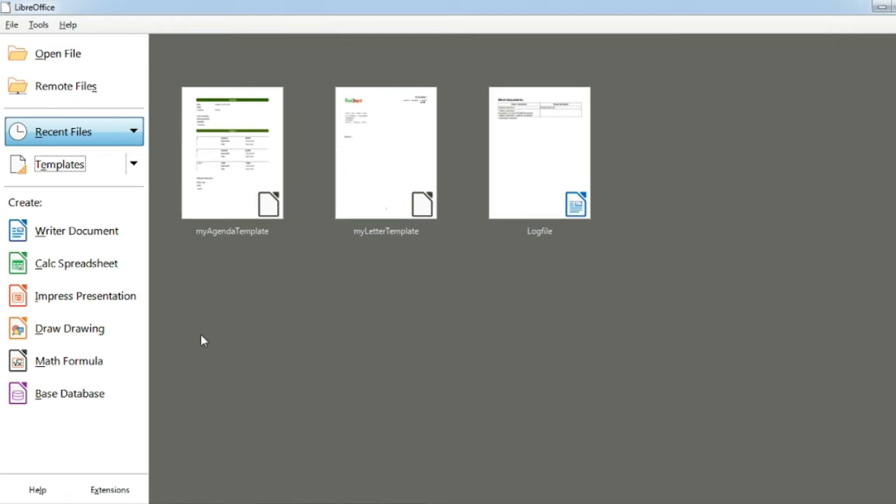
click(112, 241)
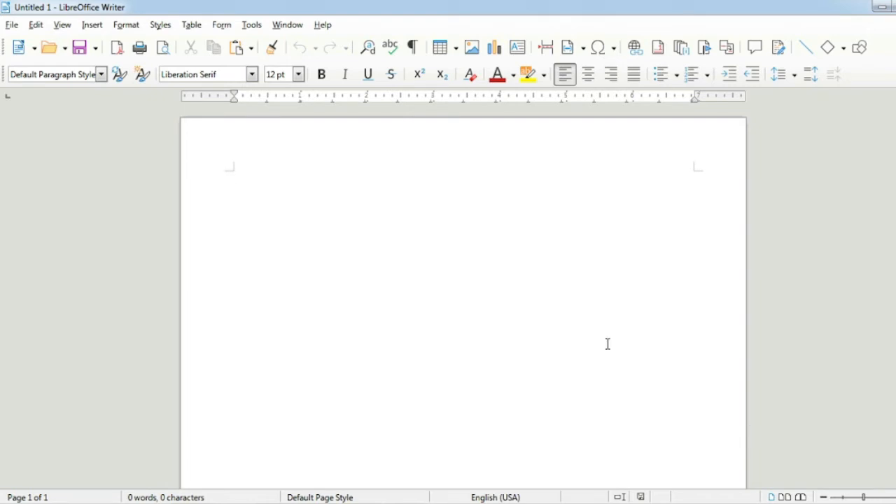
Step: Enter "100%" on the first line of the document and "mini- 20%" on the second line
text(100)
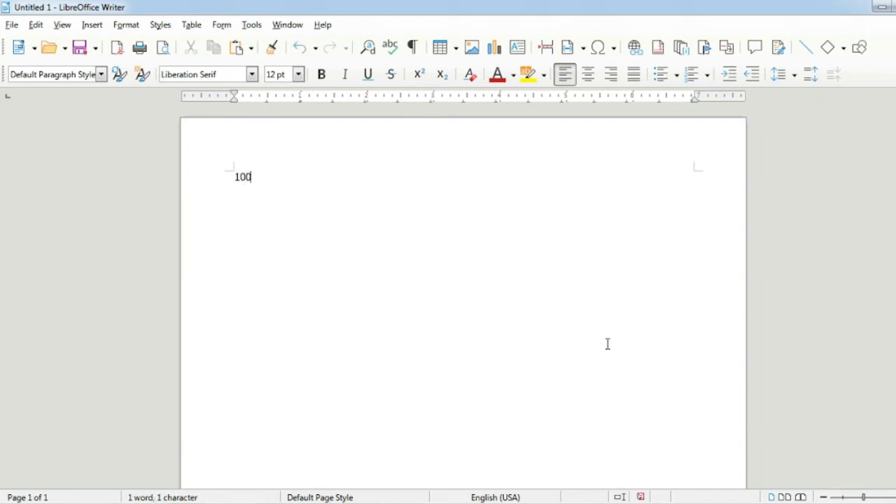
text(%)
key(Return)
drag(866, 497, 826, 497)
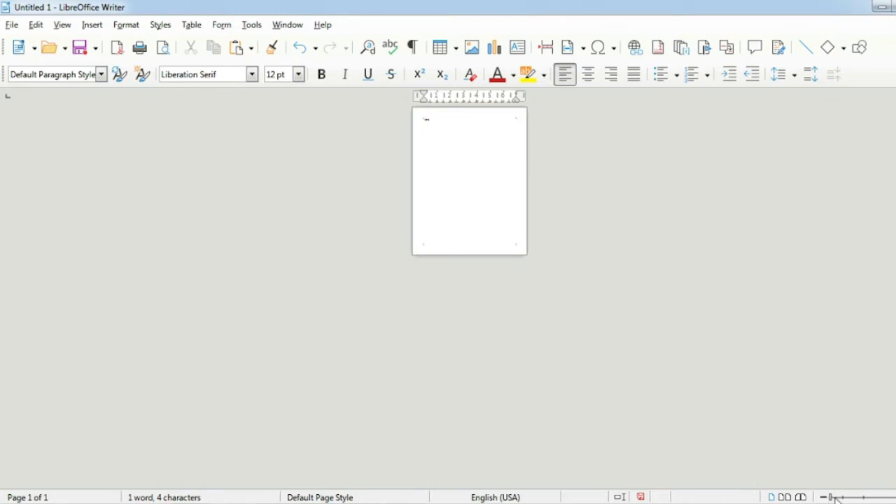
click(861, 497)
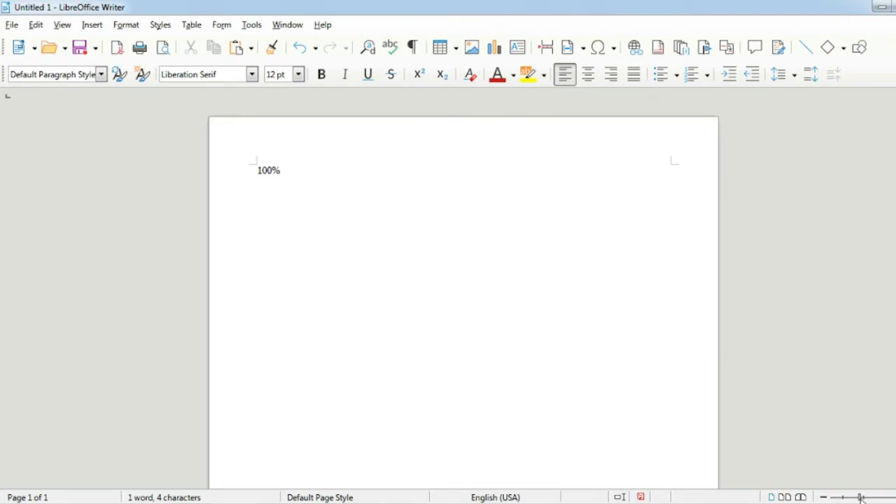
text(mini)
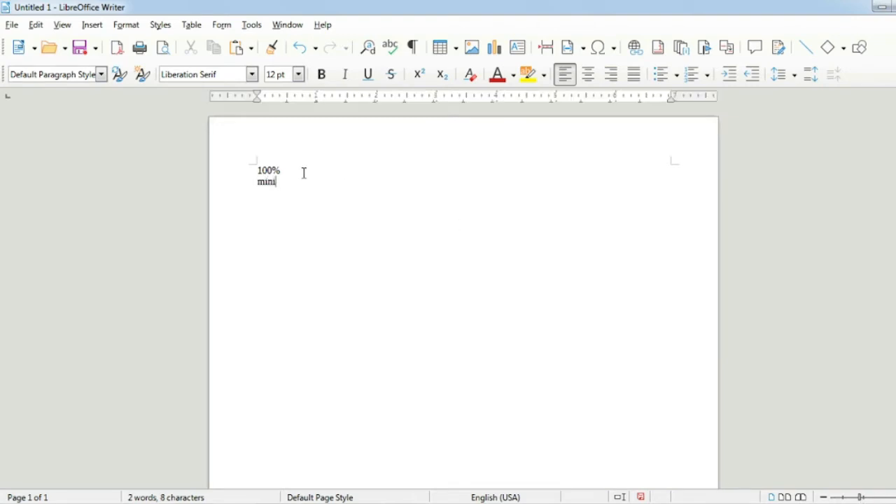
text(- 20%)
key(Return)
Step: Add "max-600%" as the third line of the document
text(max)
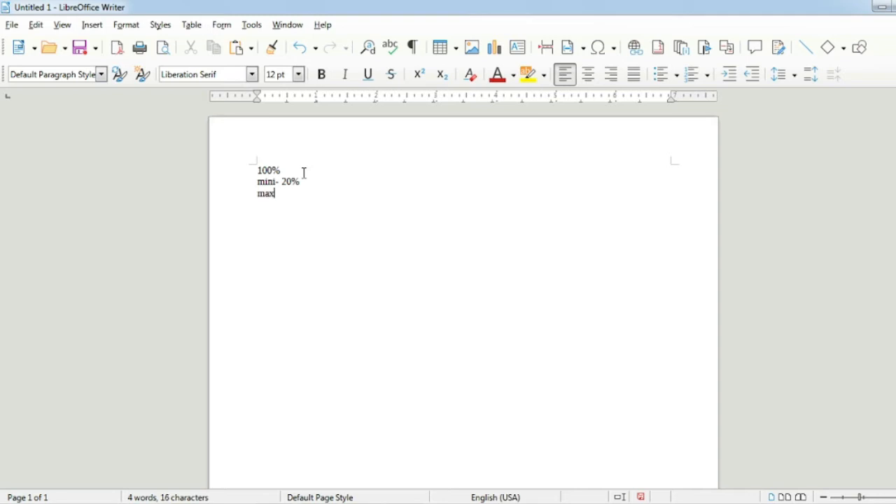
text(-)
drag(860, 498, 895, 498)
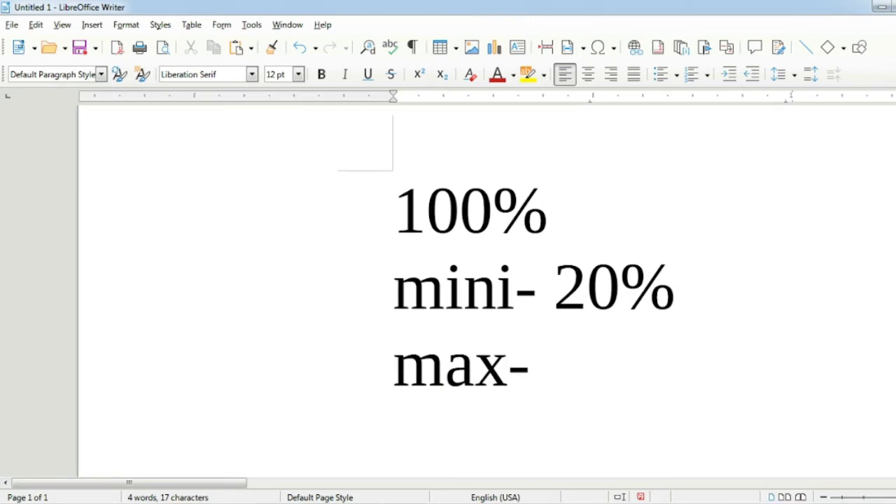
text(600)
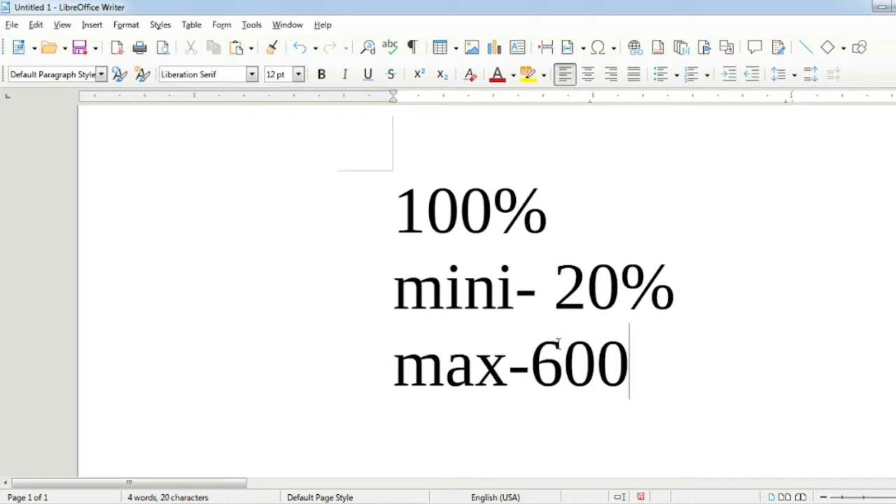
text(%)
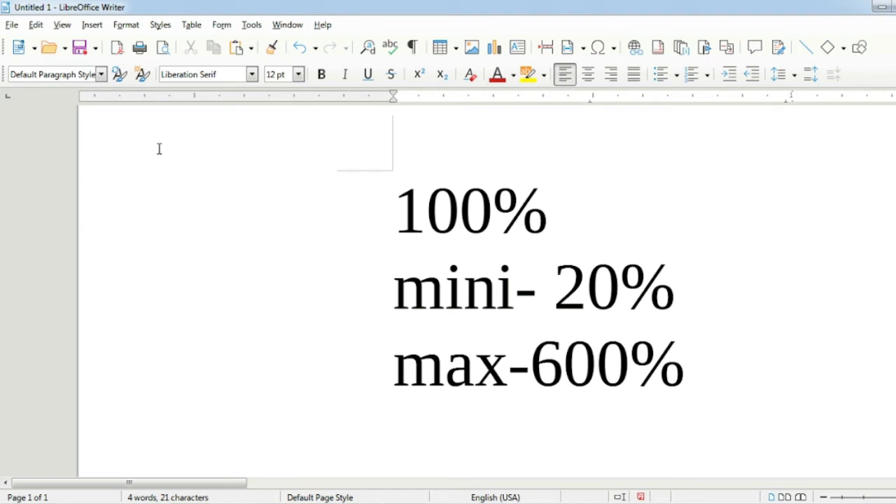
Step: Look through the remote file service types and the Google Drive connection fields, leaving without adding a service
click(12, 26)
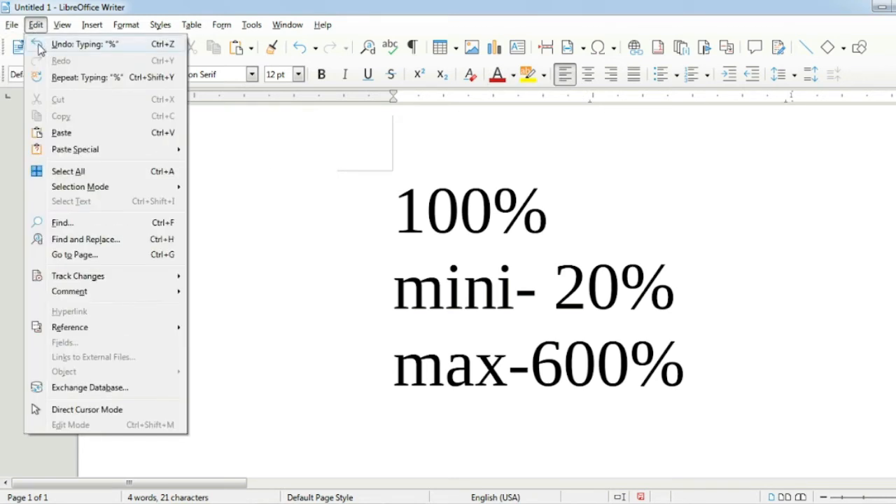
mouse_move(13, 42)
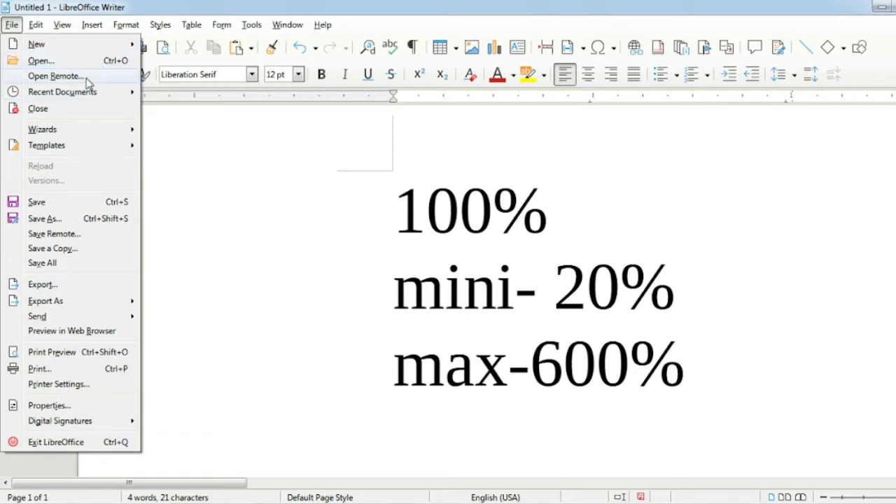
click(56, 75)
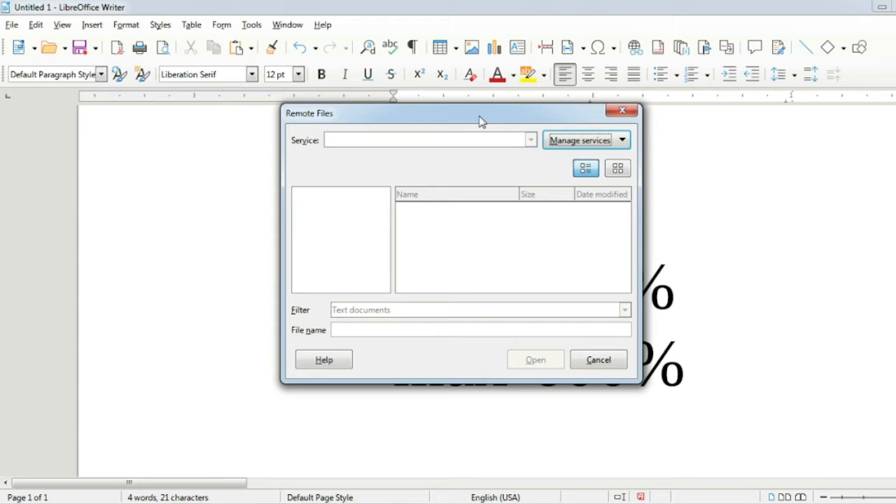
click(585, 143)
click(589, 163)
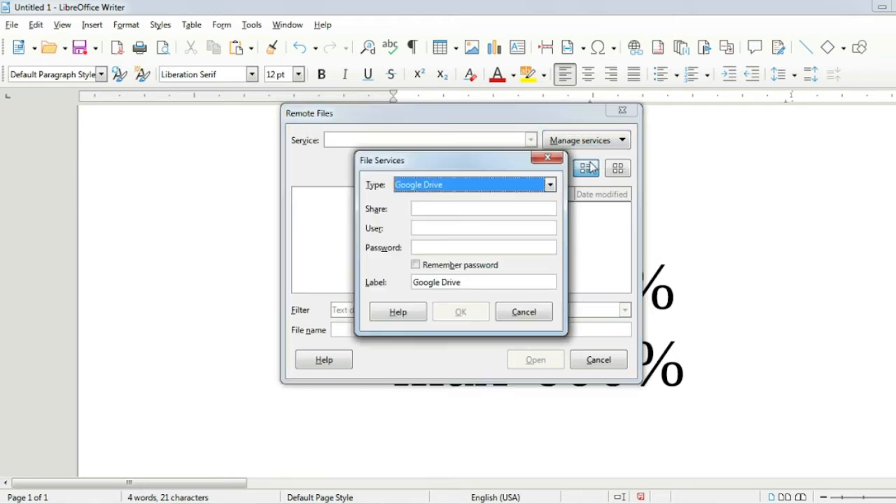
click(551, 184)
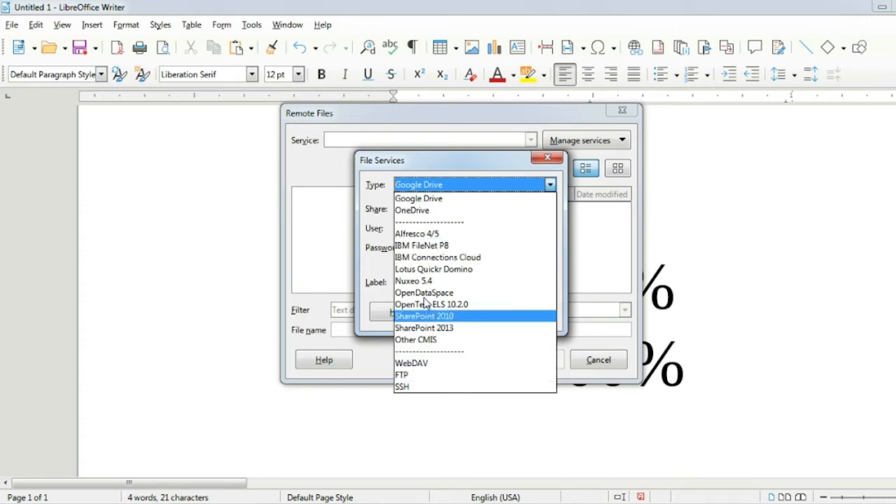
click(448, 198)
click(439, 226)
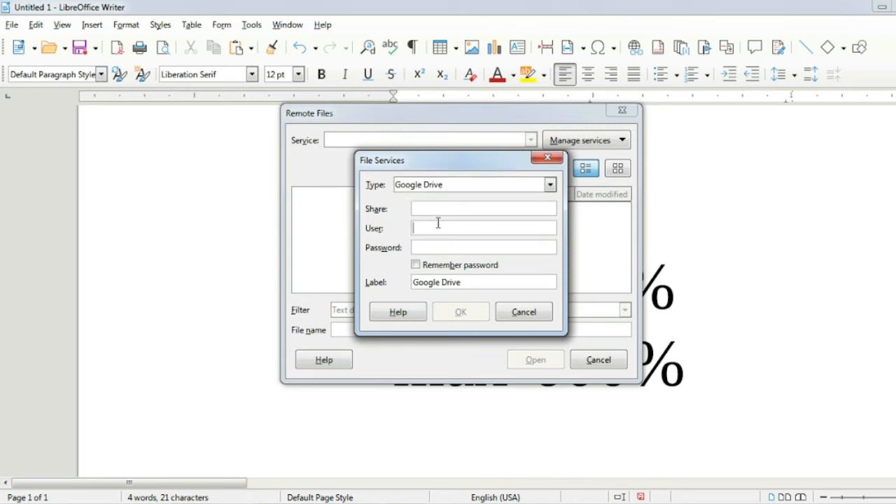
click(444, 245)
click(525, 313)
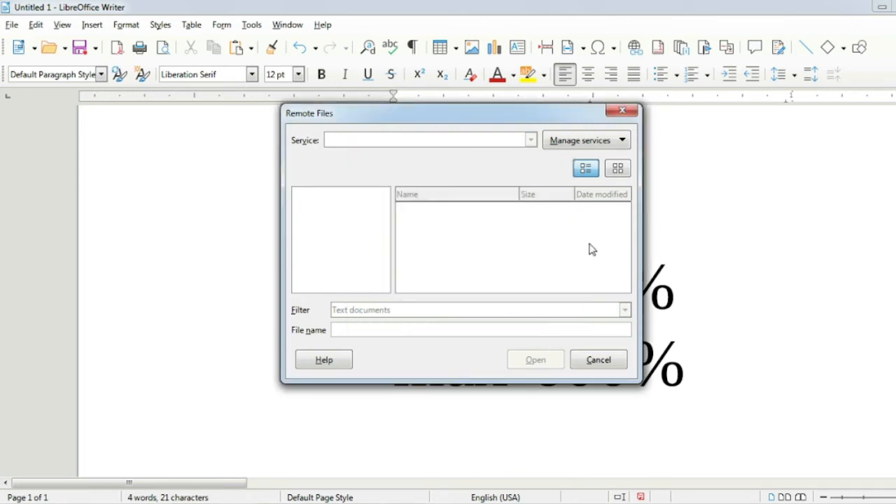
click(602, 364)
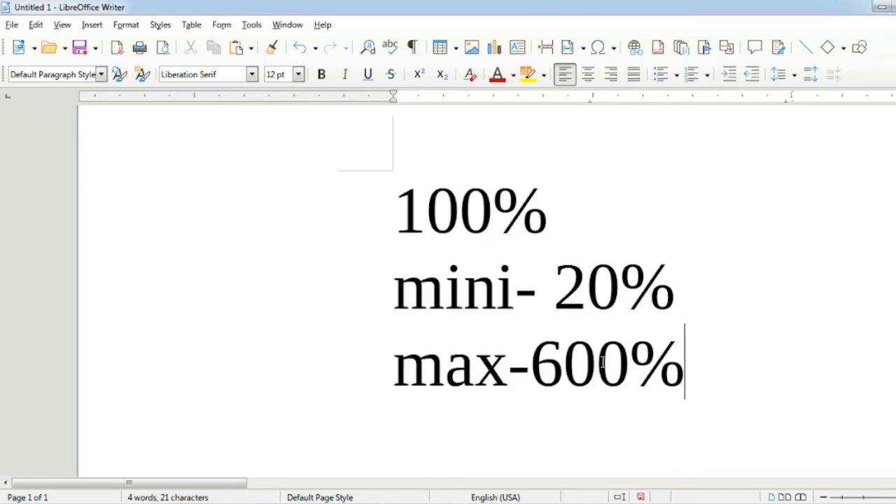
Step: Start the Letter wizard and accept a Business Letter with the Office page design
click(11, 24)
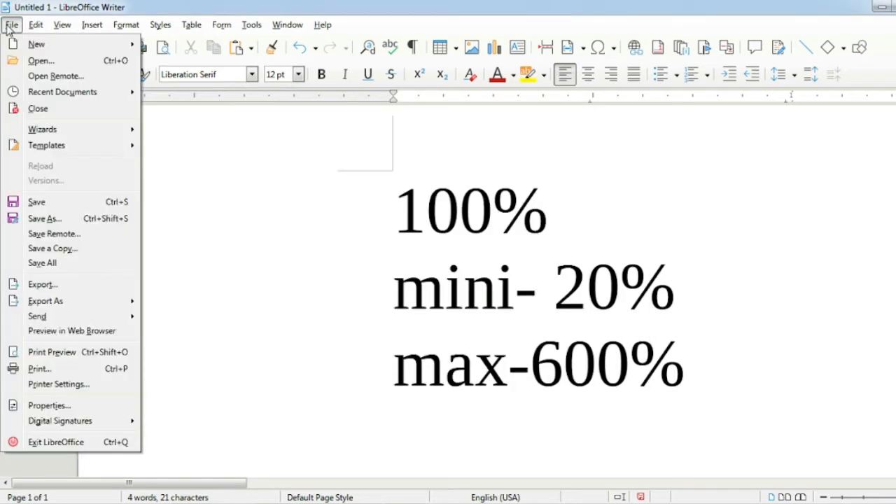
mouse_move(76, 94)
mouse_move(98, 130)
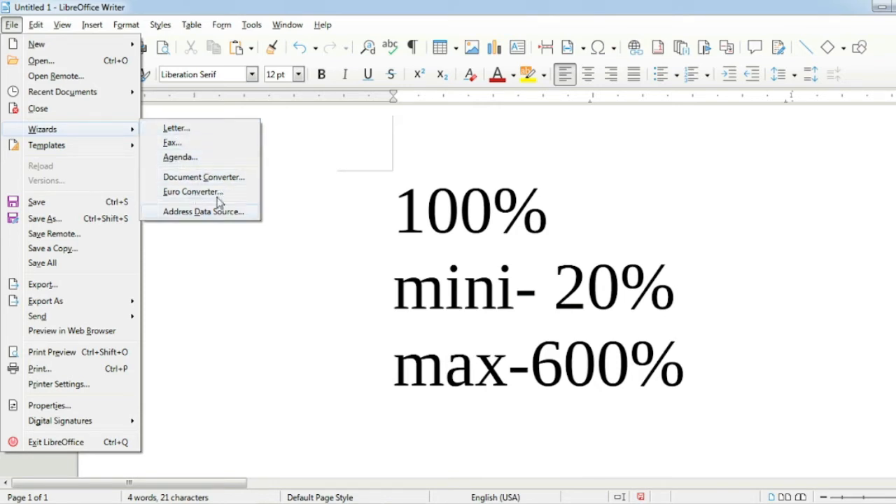
click(174, 130)
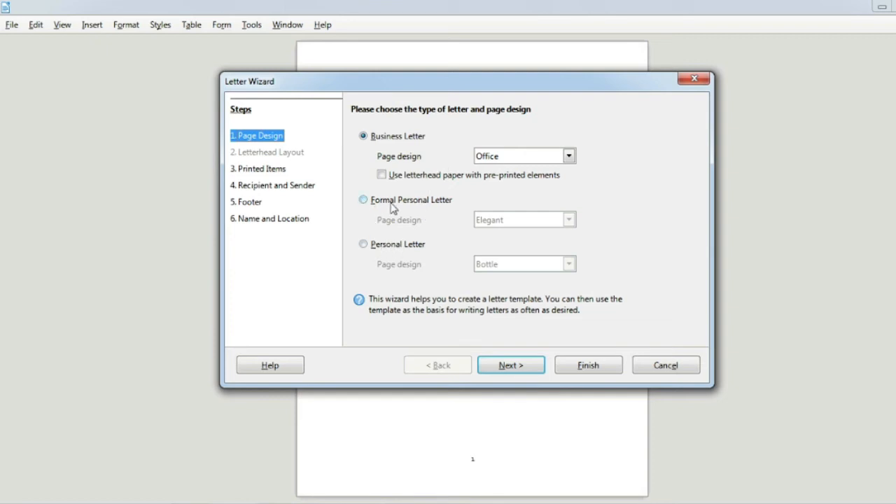
click(568, 156)
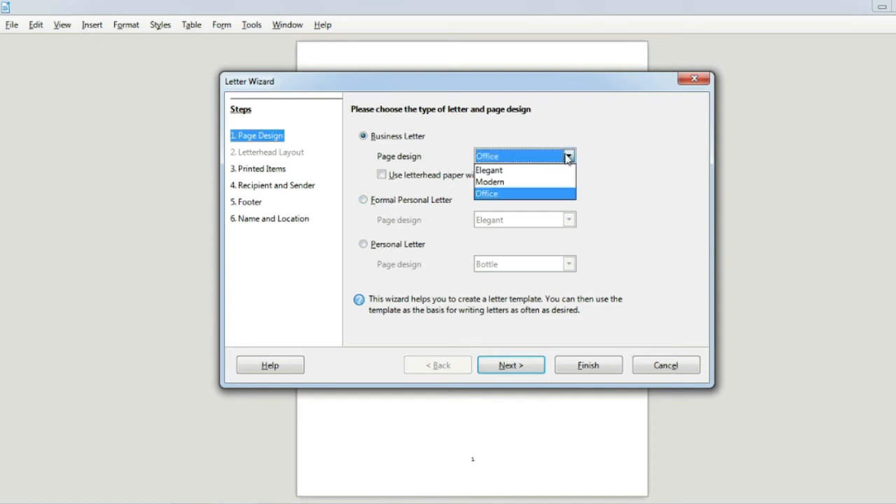
click(568, 156)
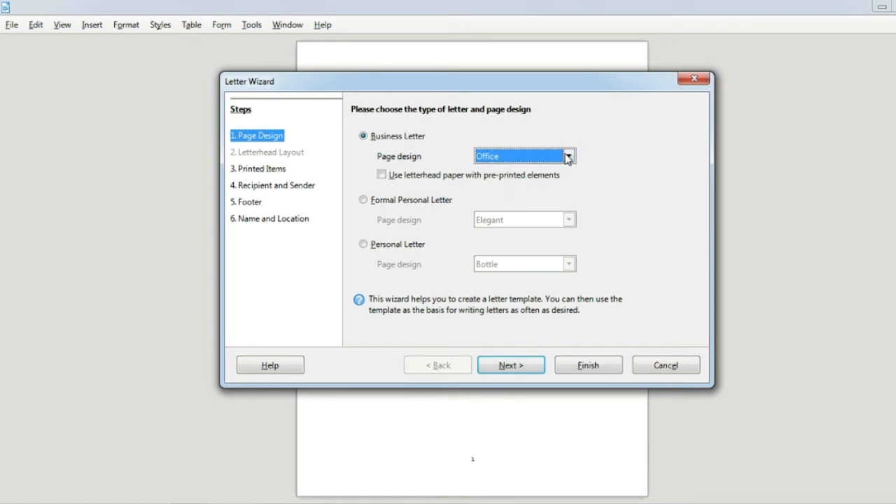
click(530, 368)
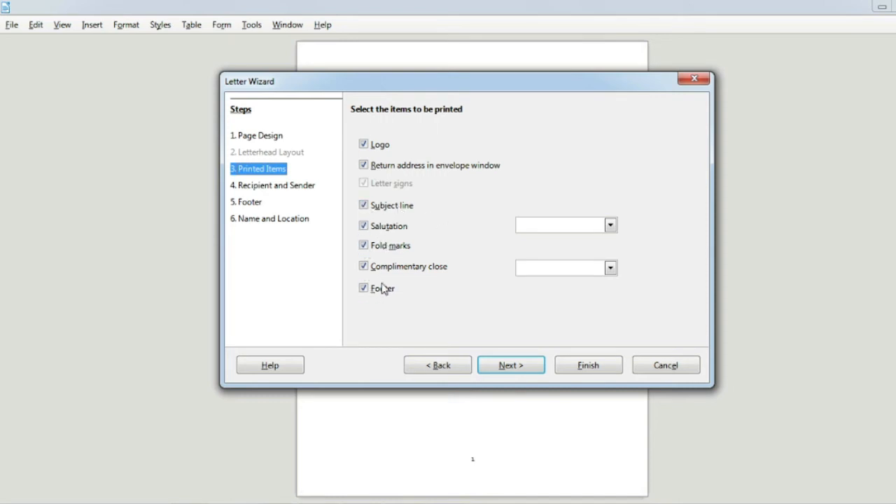
Step: Accept all the default printed items for the letter, leaving the complimentary close text blank
click(612, 270)
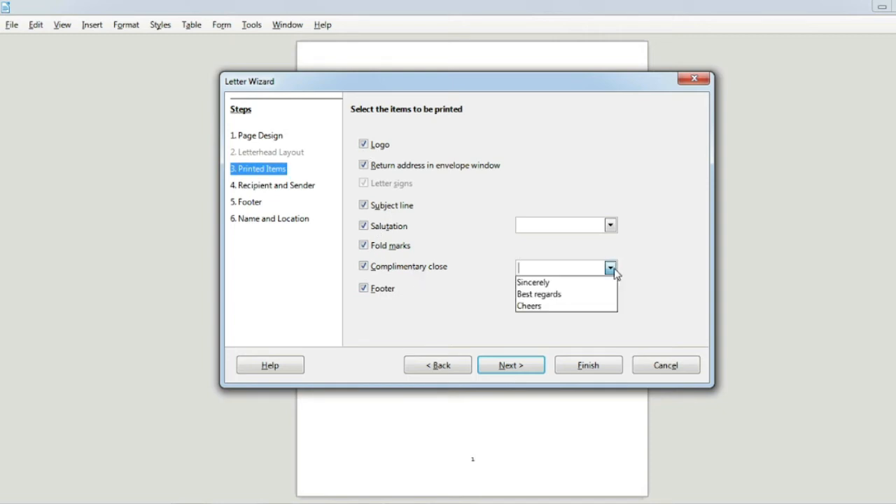
click(566, 302)
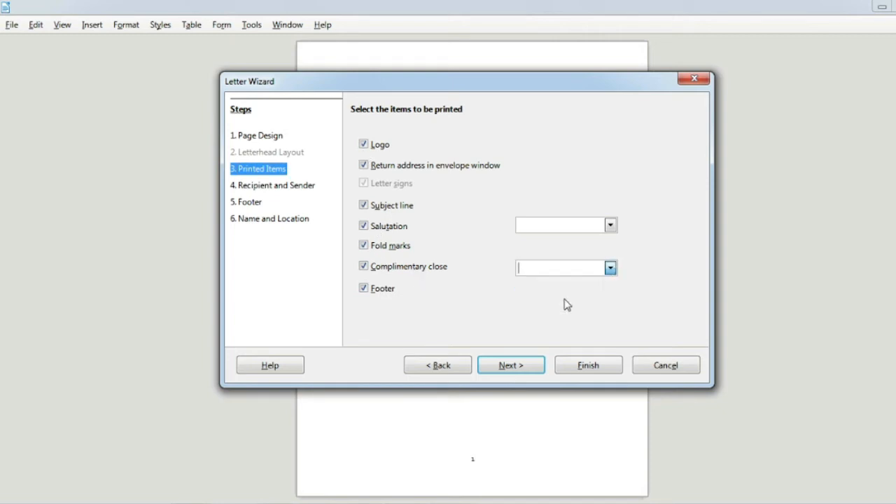
click(524, 368)
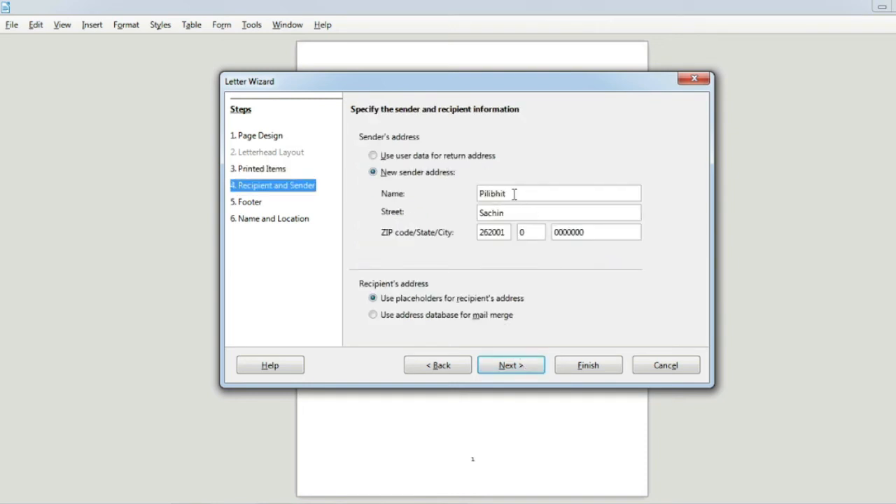
Step: Replace the new sender's name with Softtech, fill in the sender's street, and proceed to the footer settings
drag(512, 195, 448, 196)
key(BackSpace)
text(Softtech)
drag(521, 214, 427, 213)
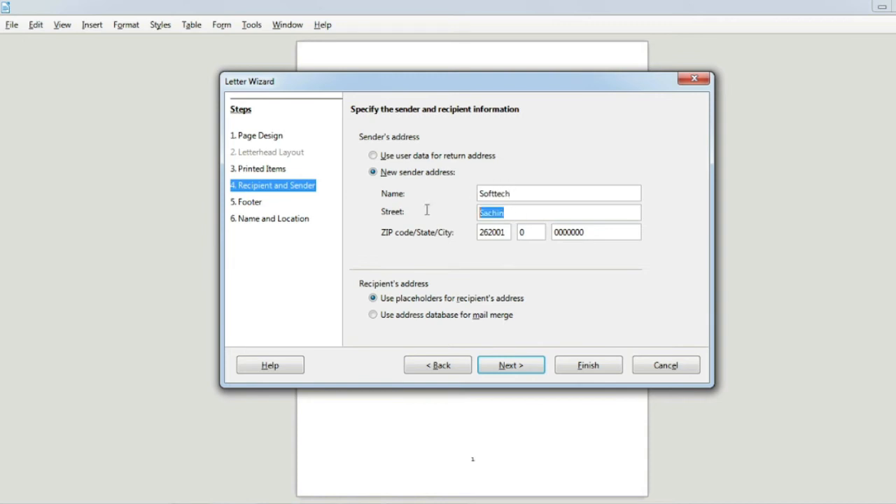
key(BackSpace)
text(Up)
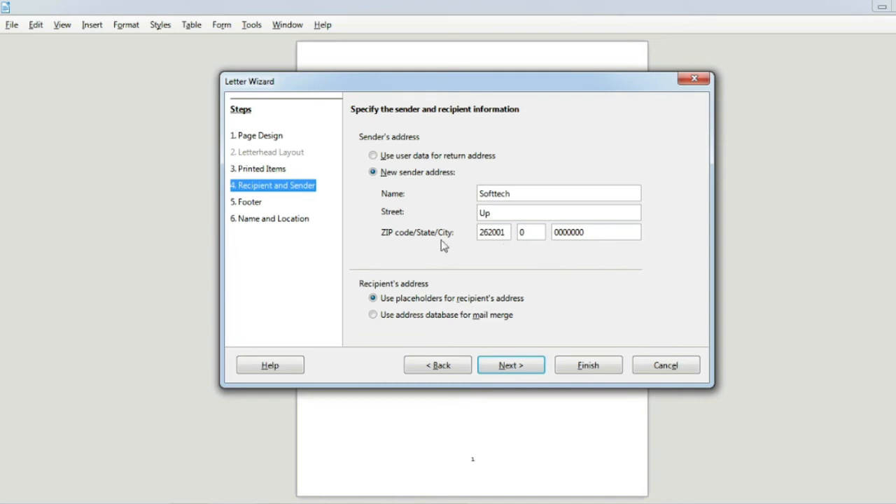
click(524, 375)
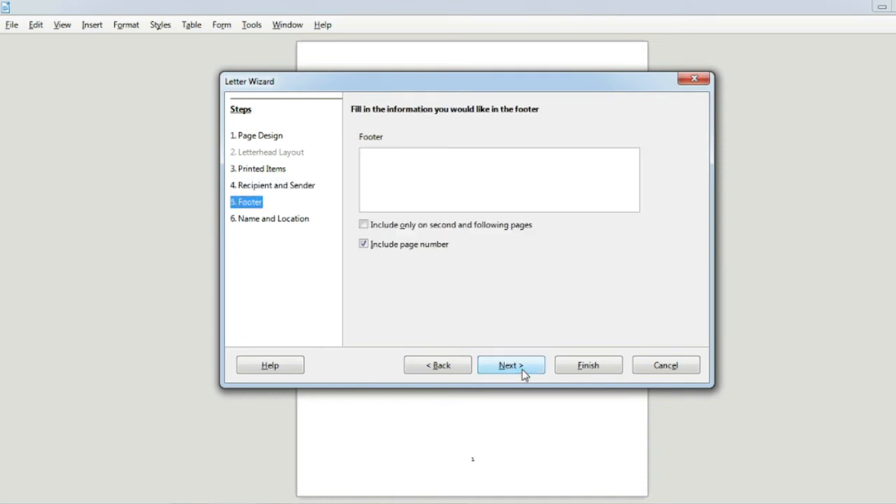
Step: Enter "Welcome Softtech Technology" as the letter's footer text
click(439, 182)
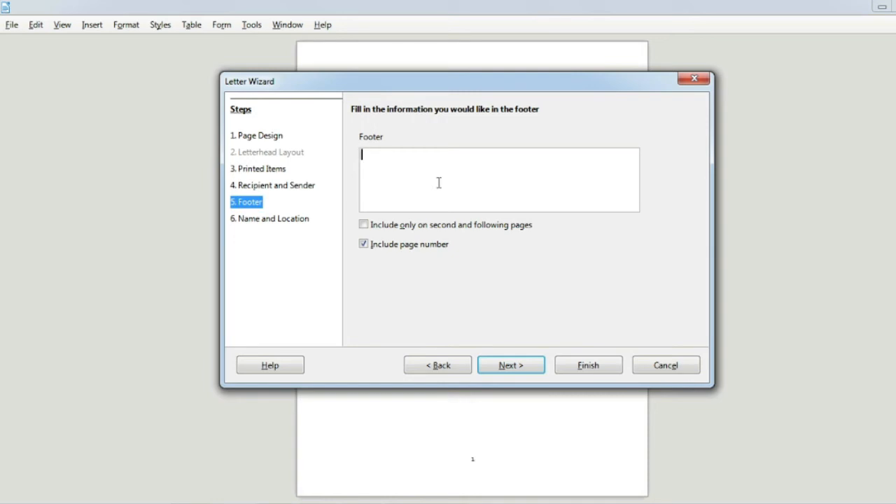
text(Wel)
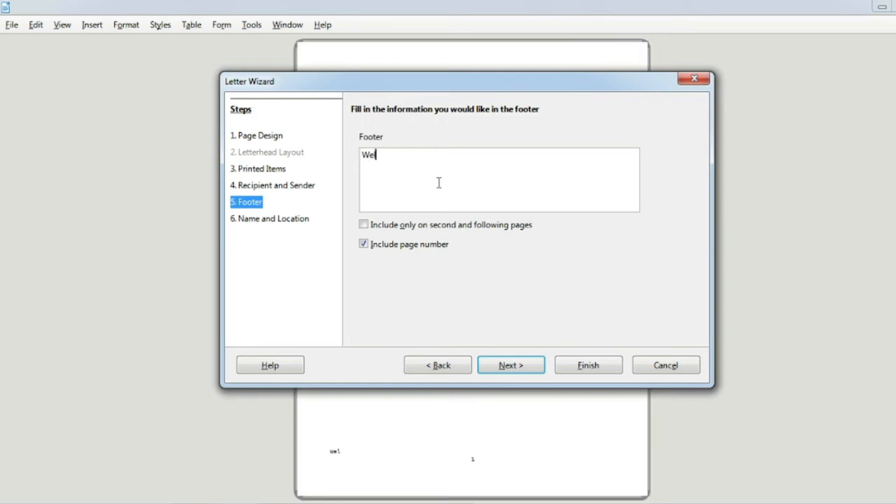
text(come Softte)
text(ch)
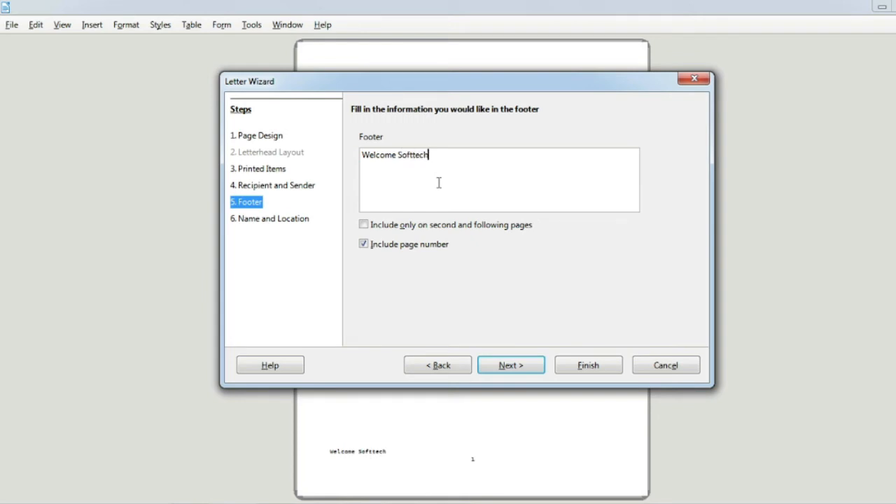
text( Technology)
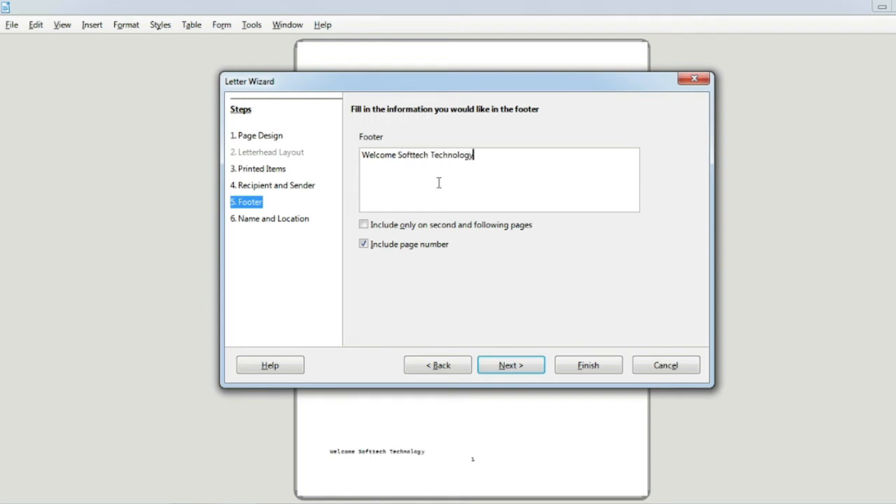
Step: Finish the Letter wizard, saving the template as firsttemp on the Desktop, and open the resulting letter with macros enabled
click(529, 365)
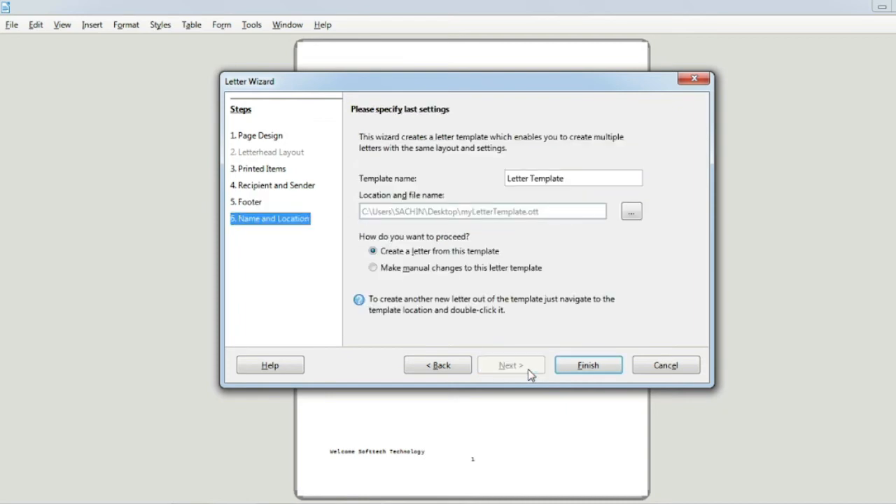
click(587, 372)
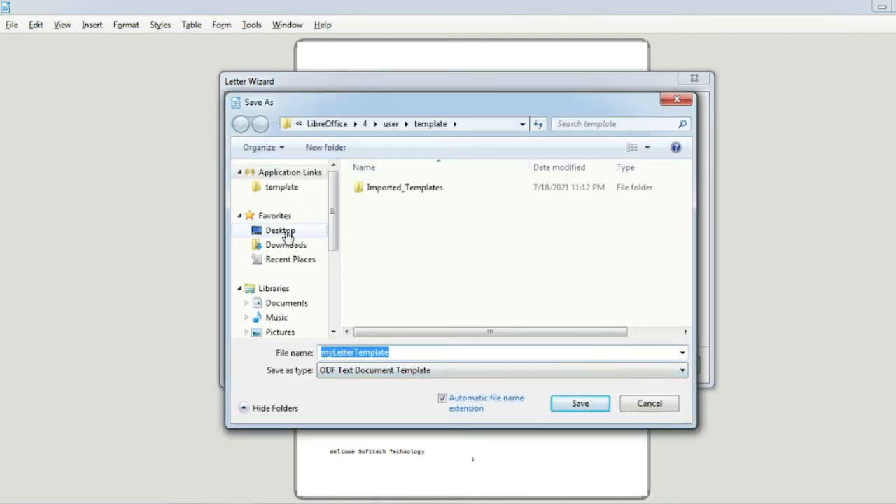
click(285, 233)
double_click(399, 355)
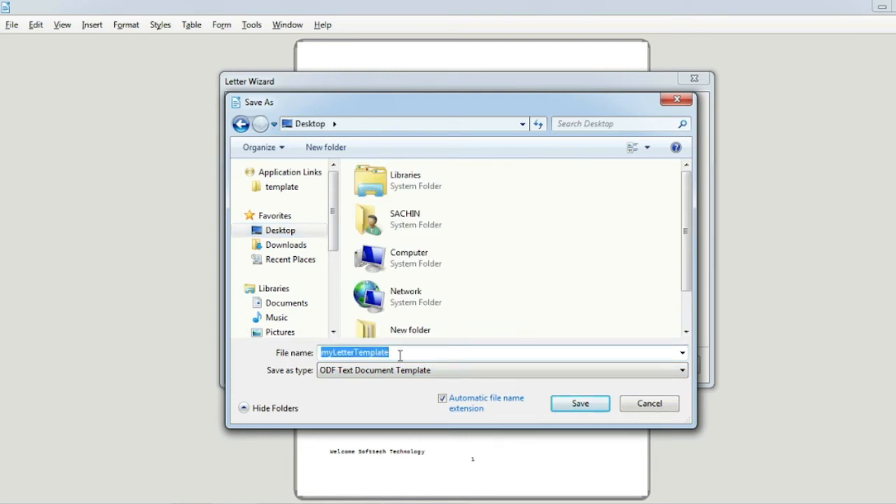
text(first)
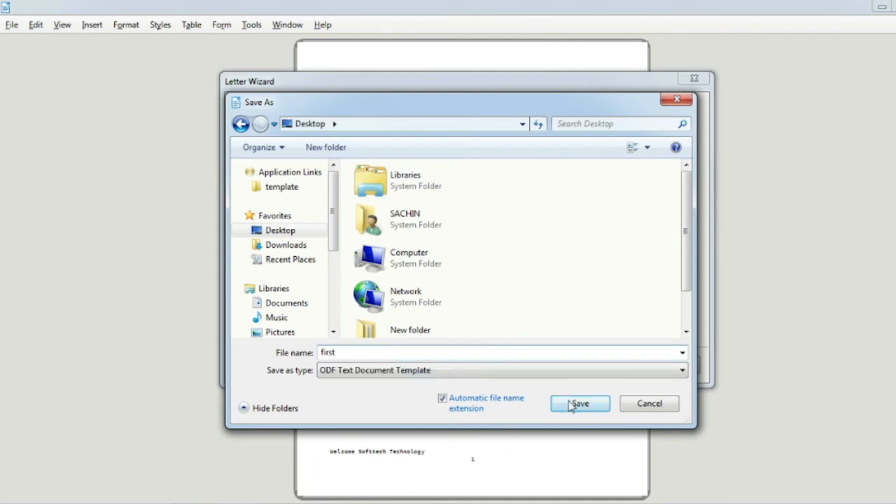
text(temp)
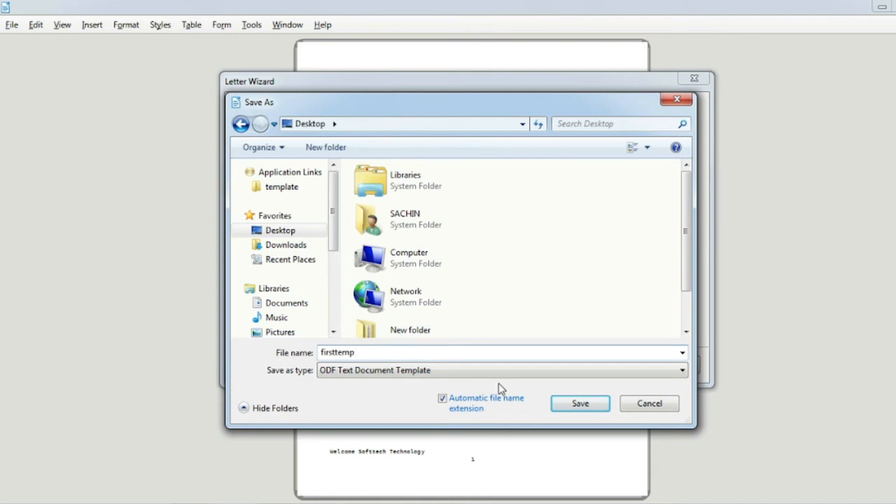
click(576, 406)
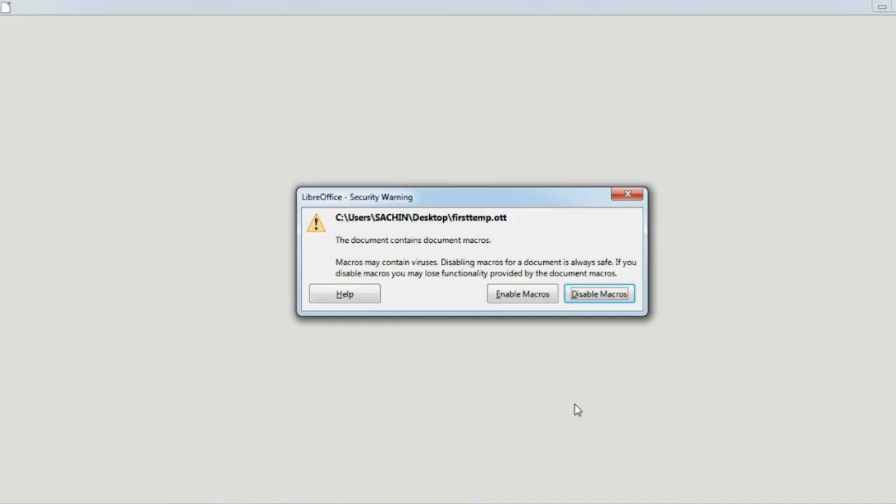
click(522, 294)
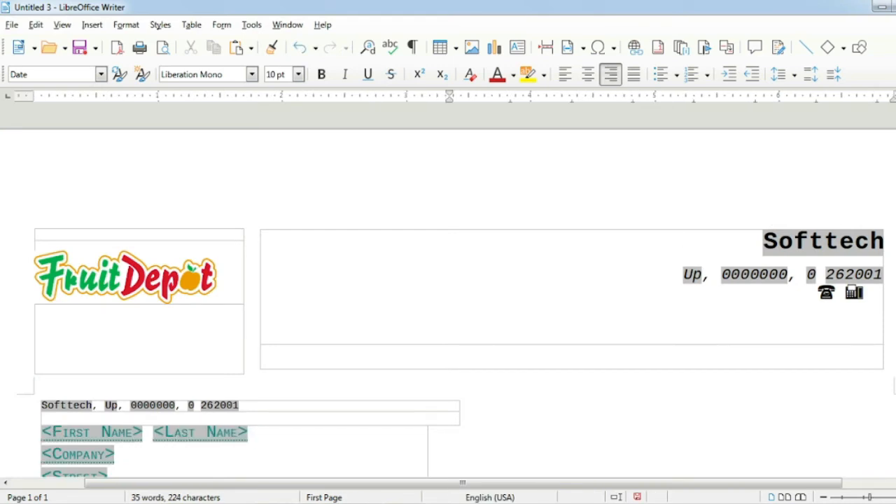
Step: Examine the generated letter from its letterhead down to the footer, and close it without saving
scroll(448, 299, down, 3)
scroll(448, 299, down, 10)
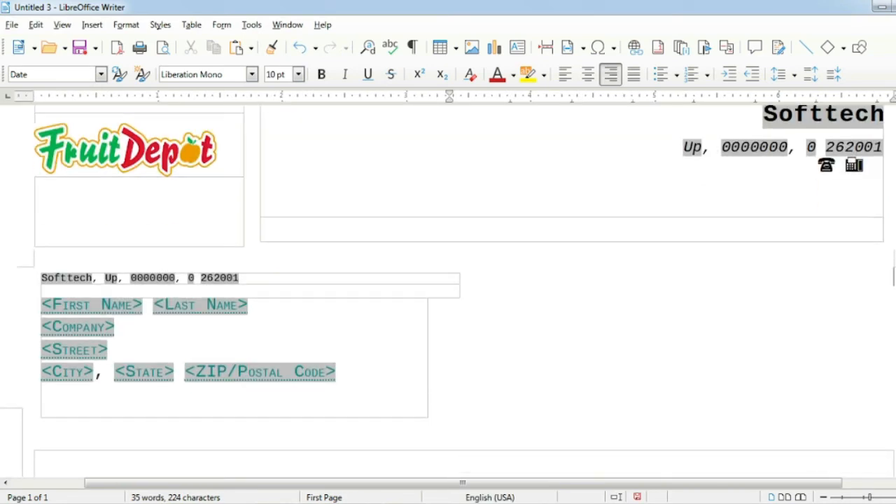
scroll(448, 299, down, 10)
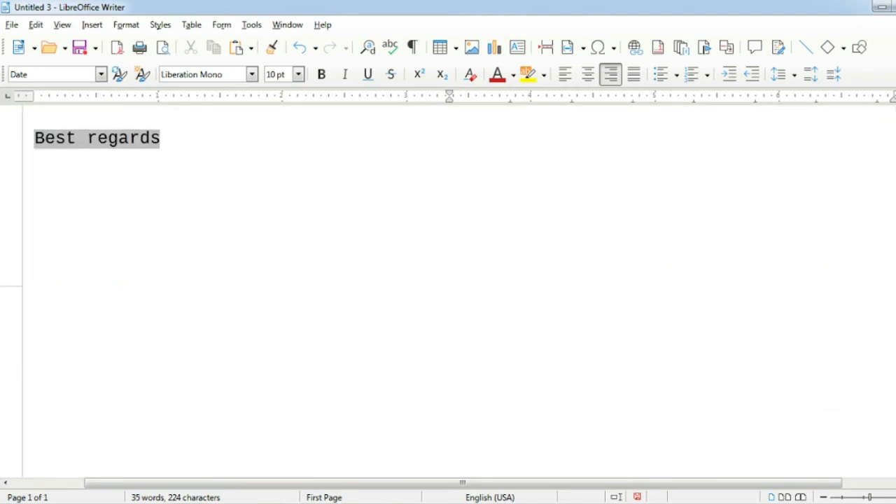
scroll(447, 300, down, 3)
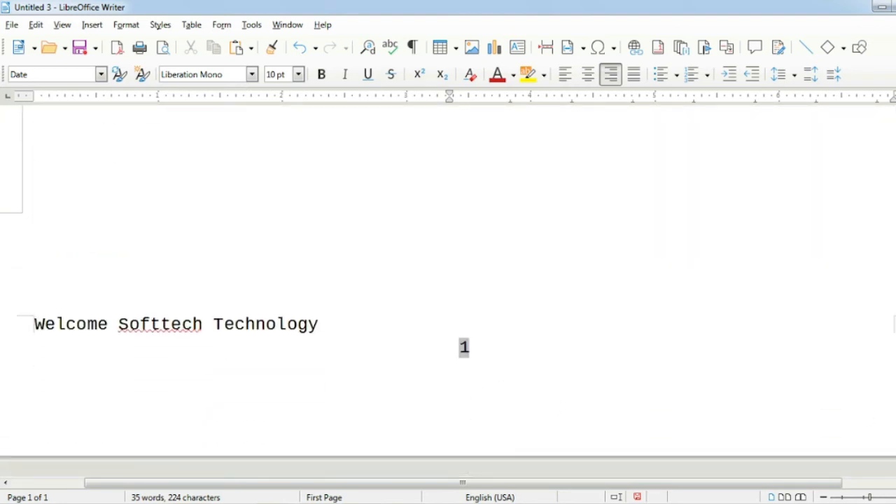
scroll(448, 299, down, 5)
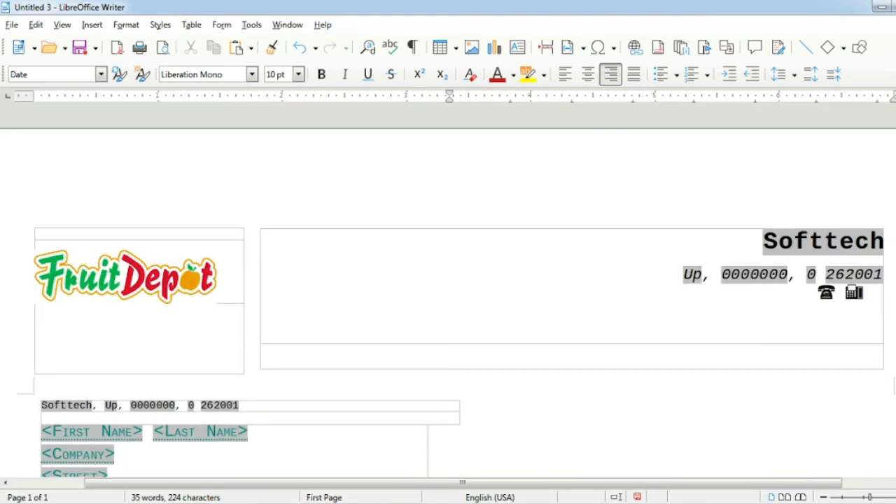
scroll(448, 299, down, 10)
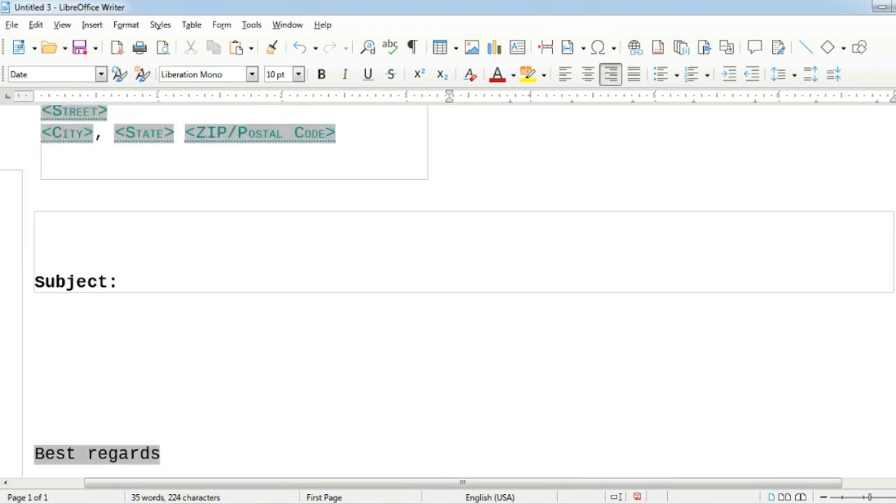
scroll(527, 256, down, 9)
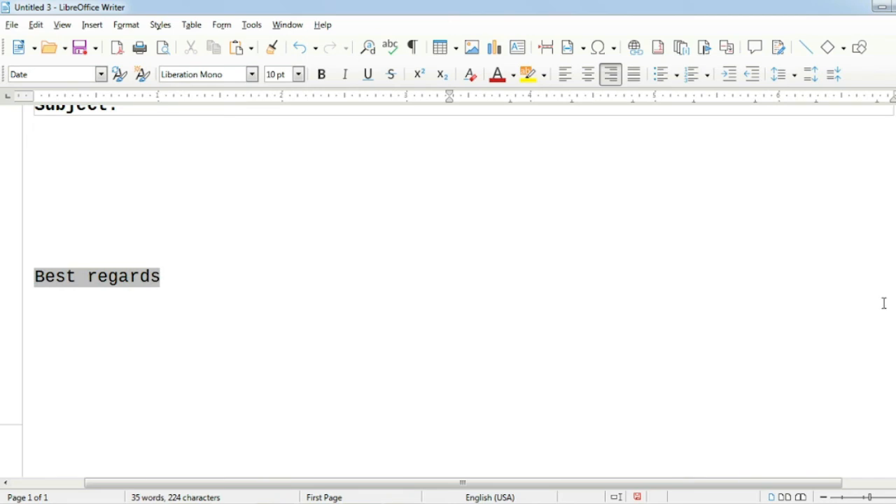
scroll(448, 280, up, 8)
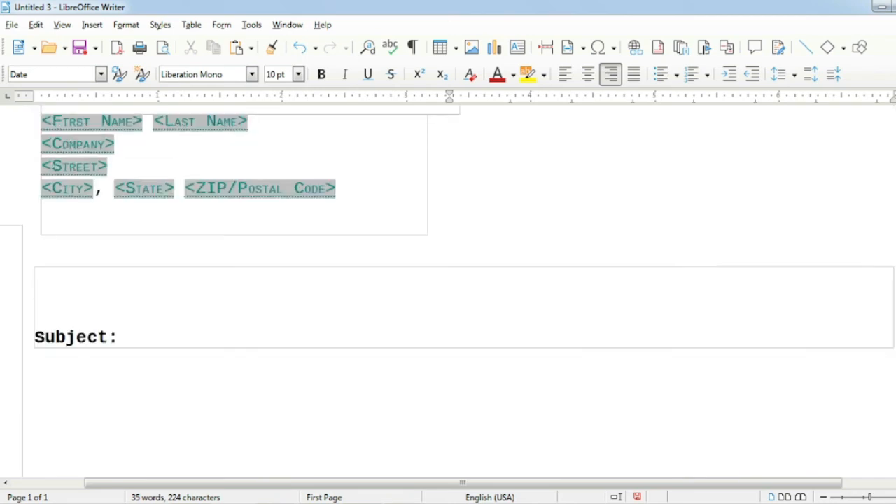
scroll(448, 279, up, 7)
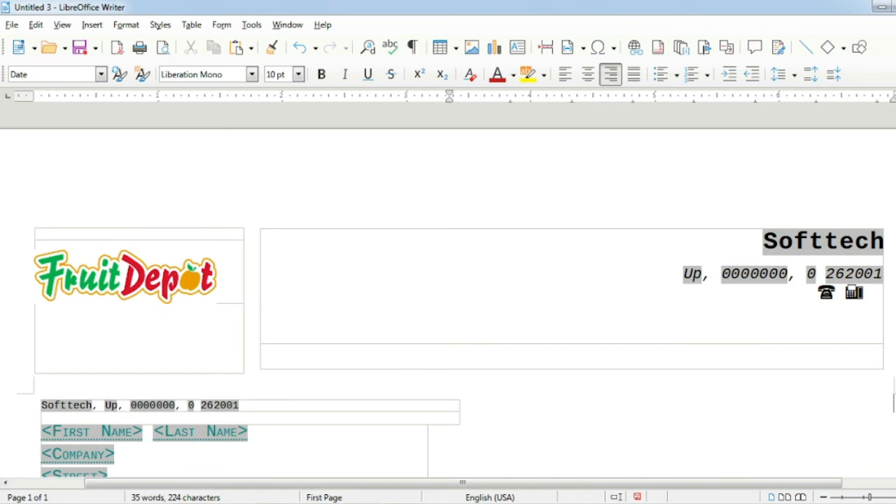
key(ctrl+w)
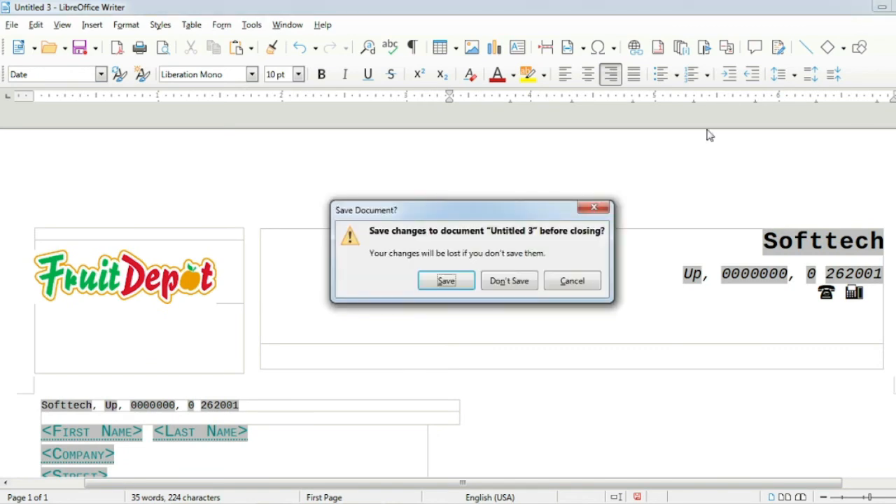
click(519, 278)
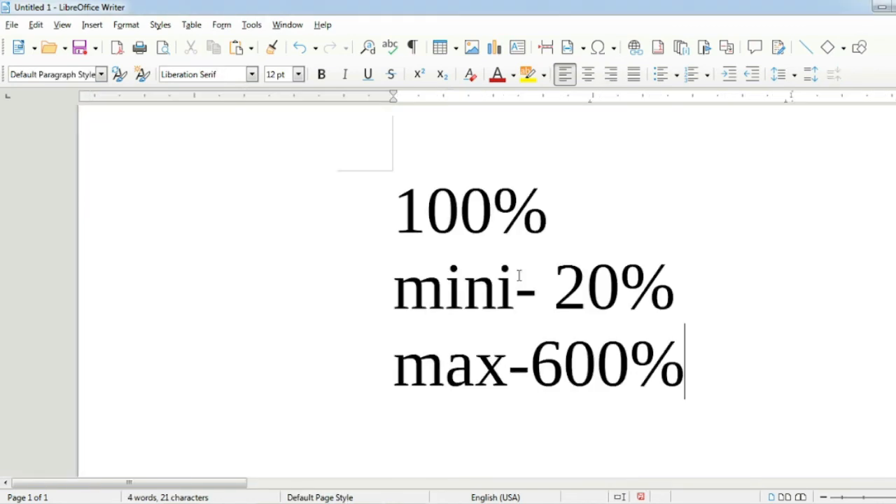
Step: Open the Agenda wizard to view its page design options, and cancel it
click(12, 26)
mouse_move(80, 131)
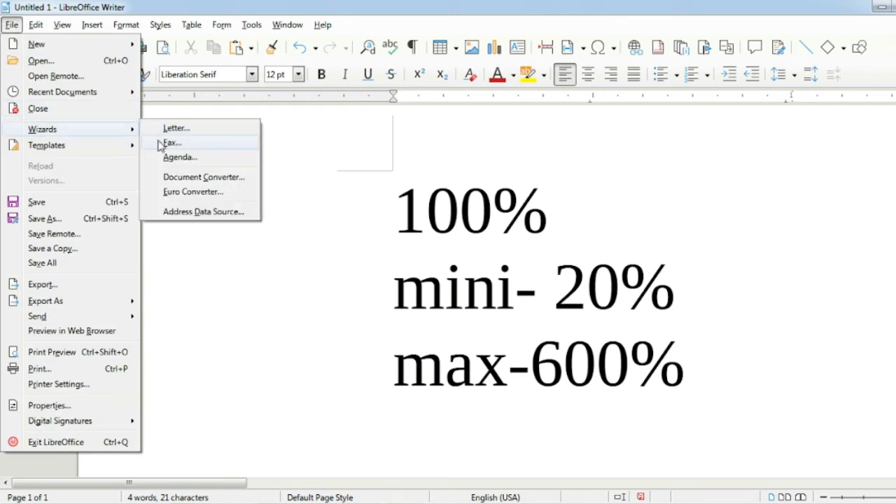
click(181, 158)
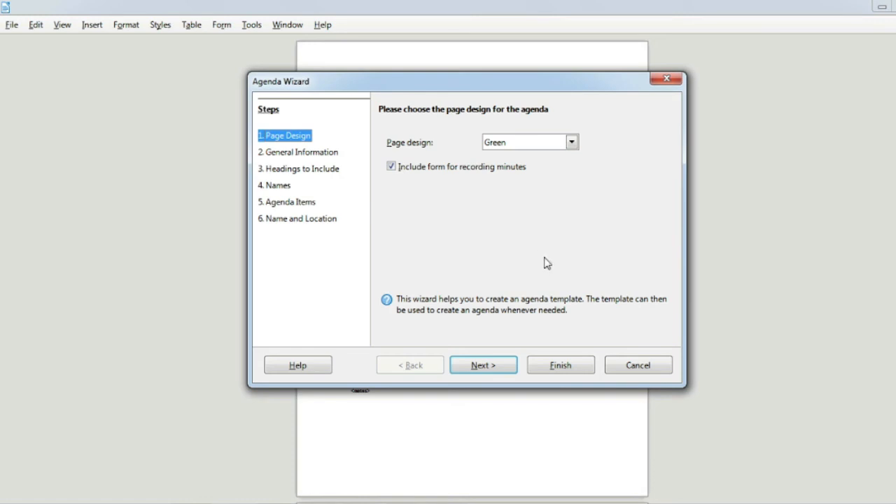
click(651, 367)
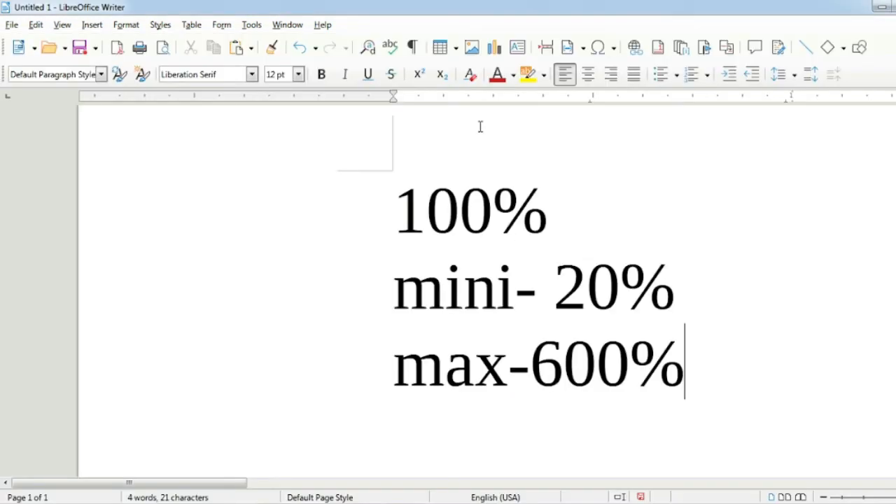
Step: Open the Address Data Source wizard to view its address book types, and close it
click(11, 25)
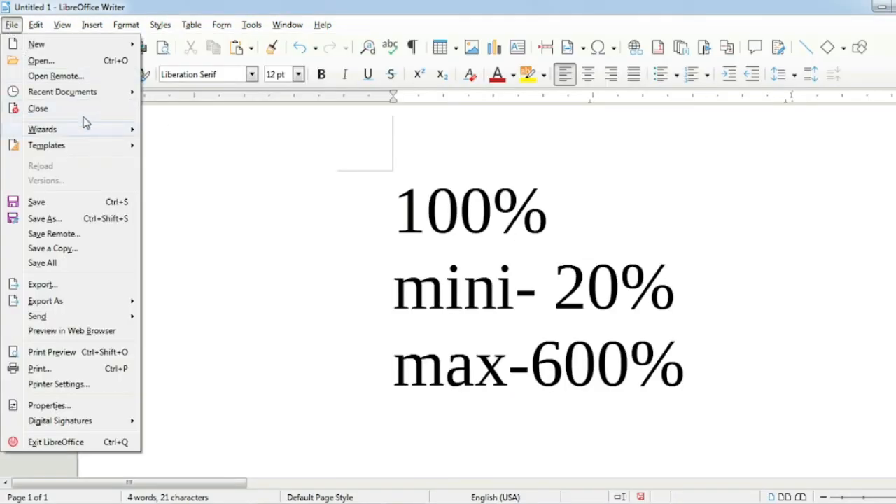
mouse_move(91, 132)
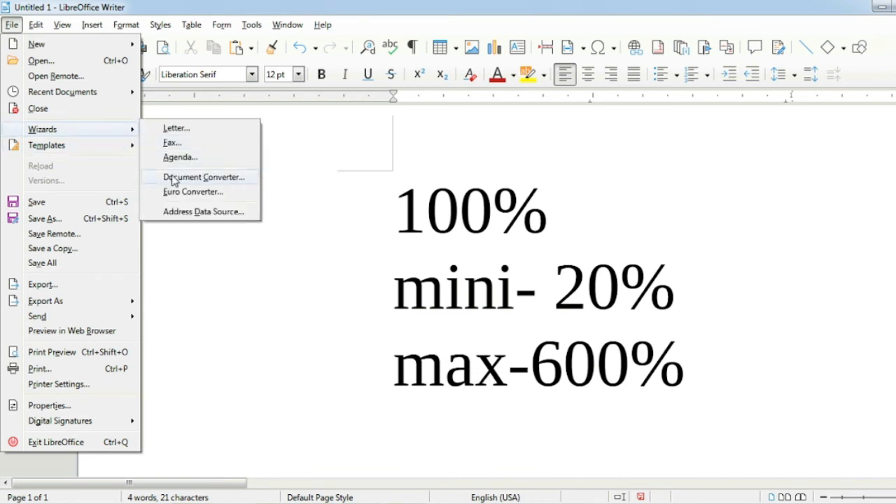
click(181, 213)
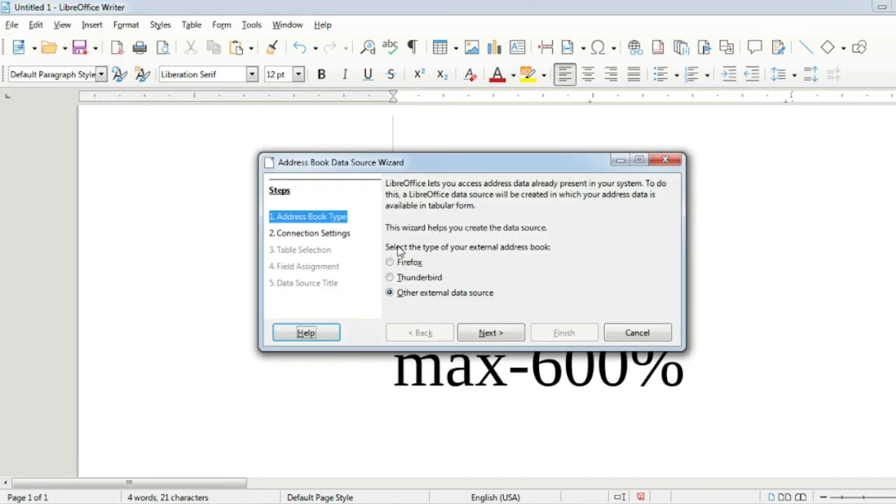
click(666, 160)
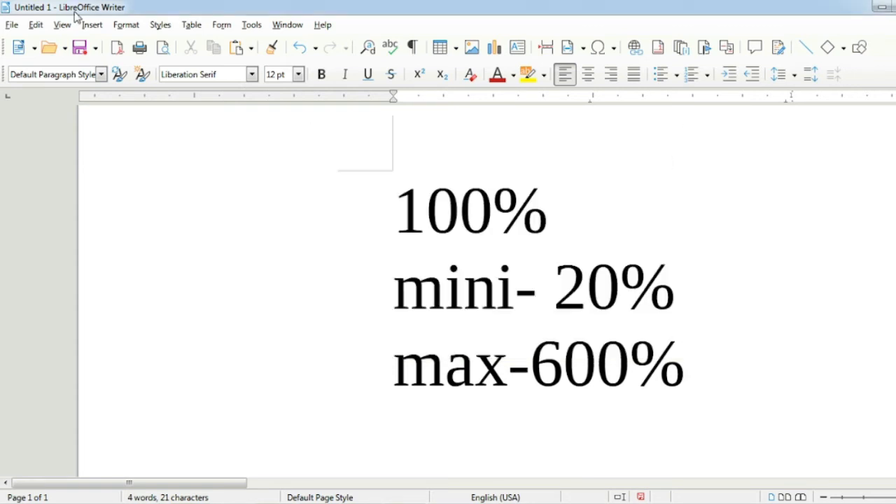
Step: Open a new document from the "Businesscard with logo" template in the template manager, updating its external links
click(14, 24)
mouse_move(65, 150)
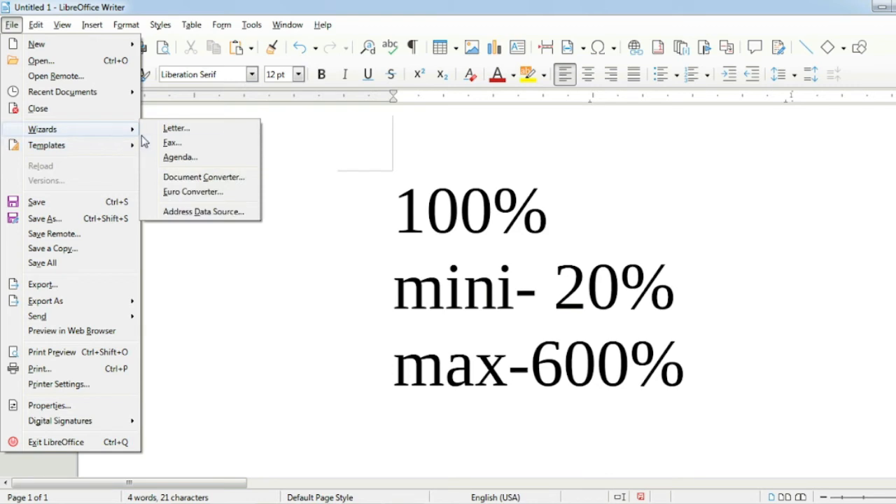
mouse_move(120, 148)
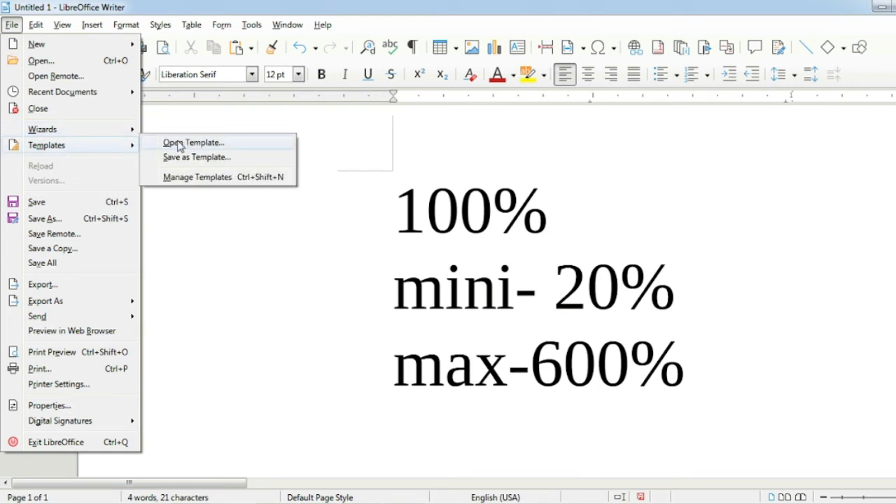
click(206, 179)
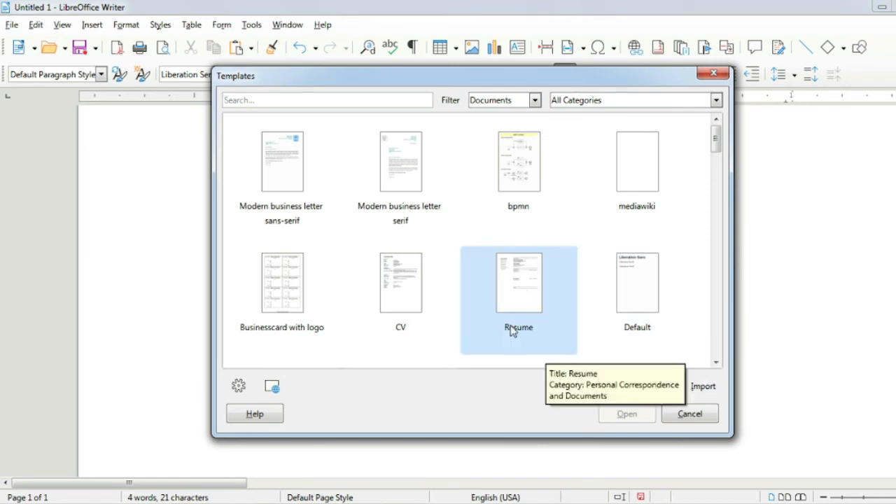
click(292, 331)
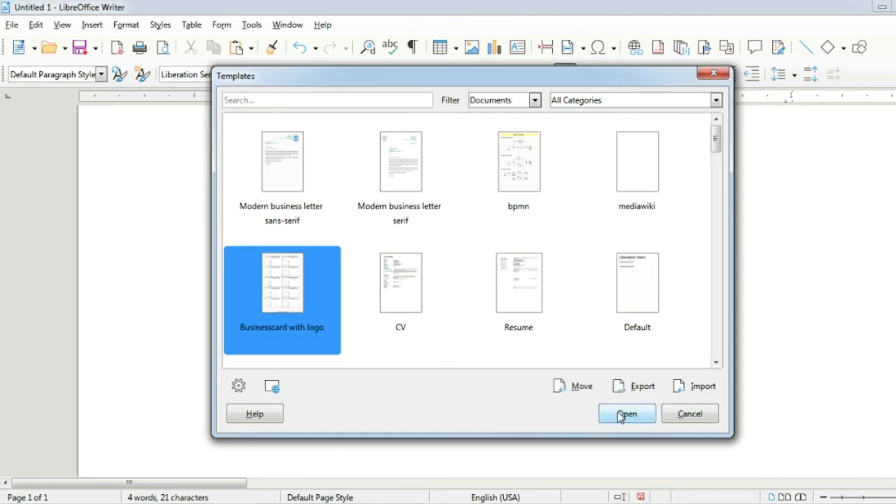
click(621, 415)
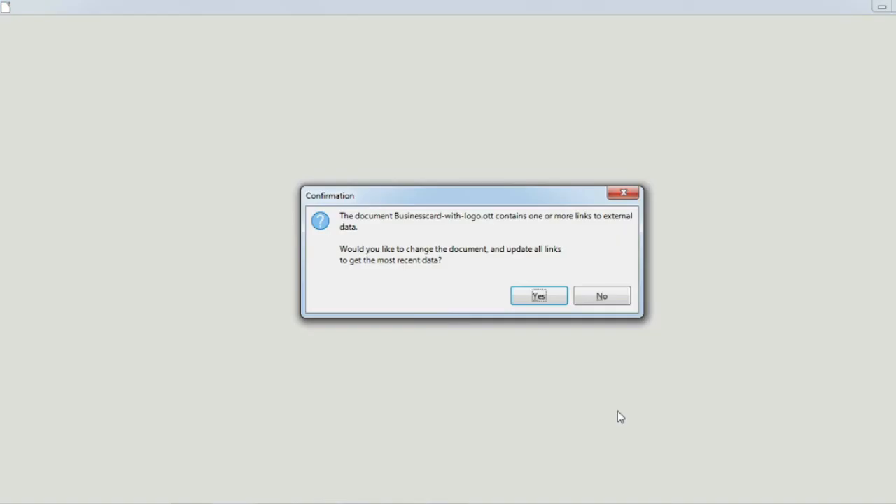
key(Return)
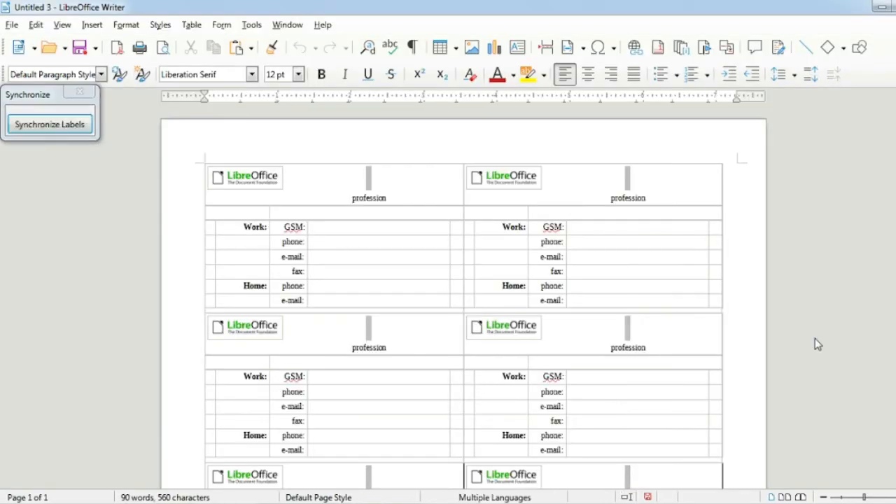
Step: Look over the business card layout on the page, and close the document without saving
scroll(815, 343, down, 5)
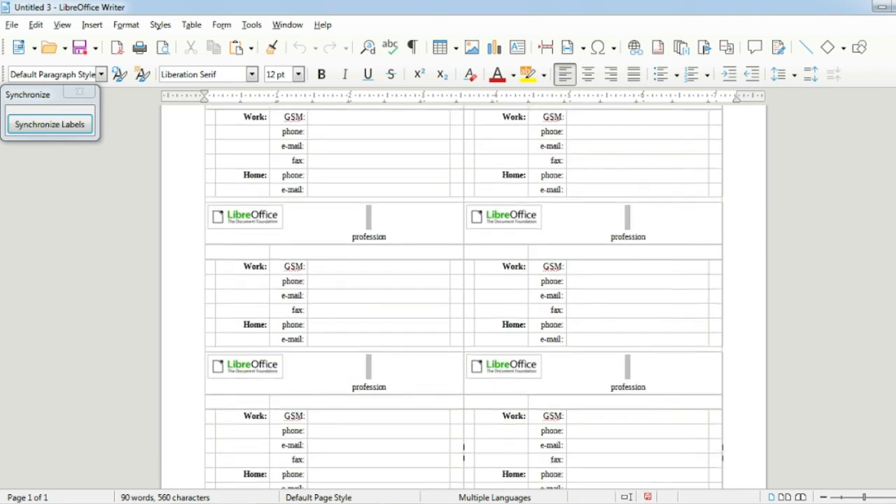
scroll(464, 296, down, 3)
scroll(464, 296, up, 6)
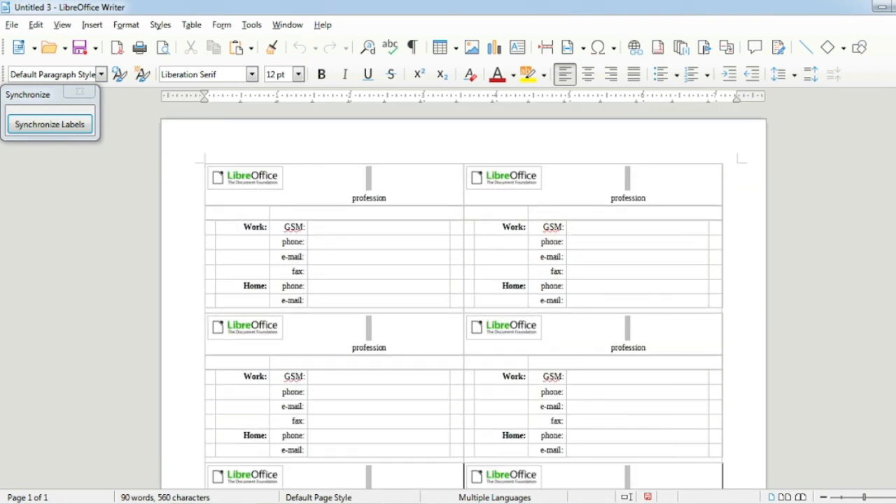
key(ctrl+w)
click(504, 280)
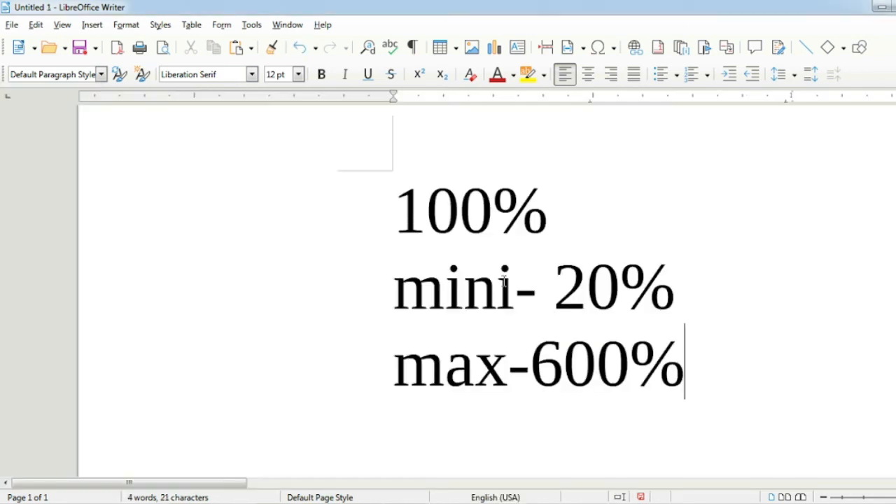
click(11, 24)
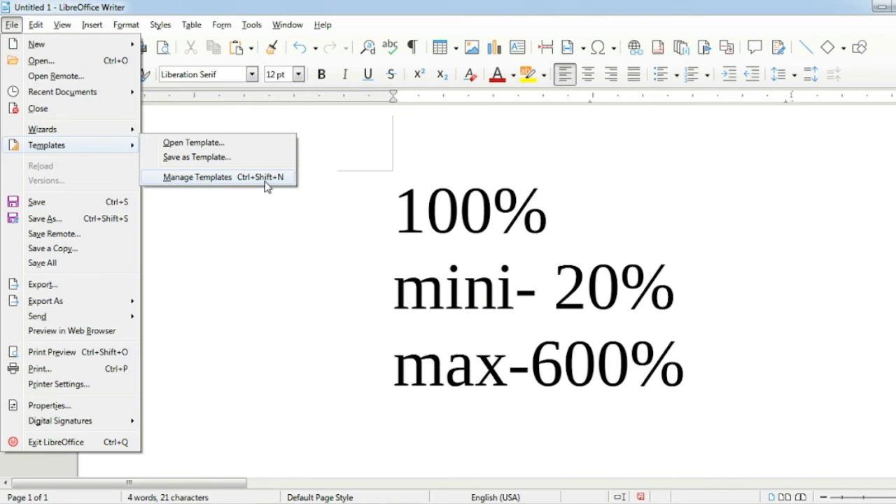
mouse_move(79, 135)
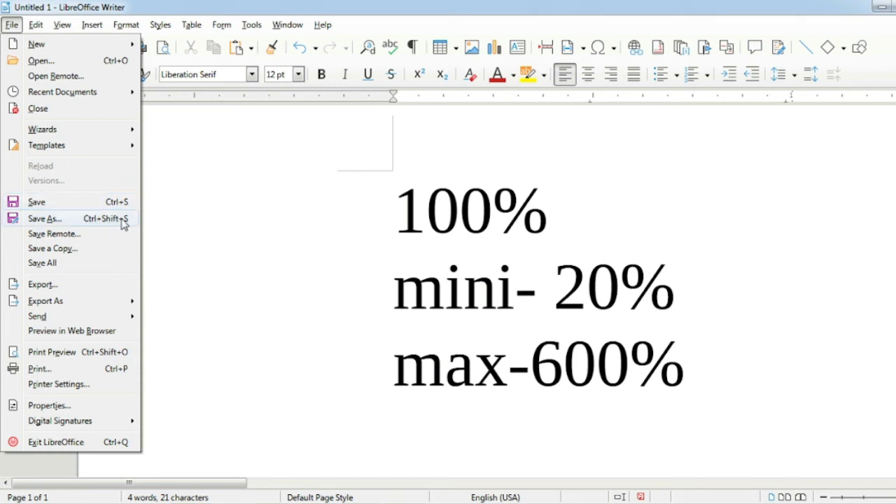
Step: Open the Save Remote dialog to view its remote file service options, and close it
click(71, 235)
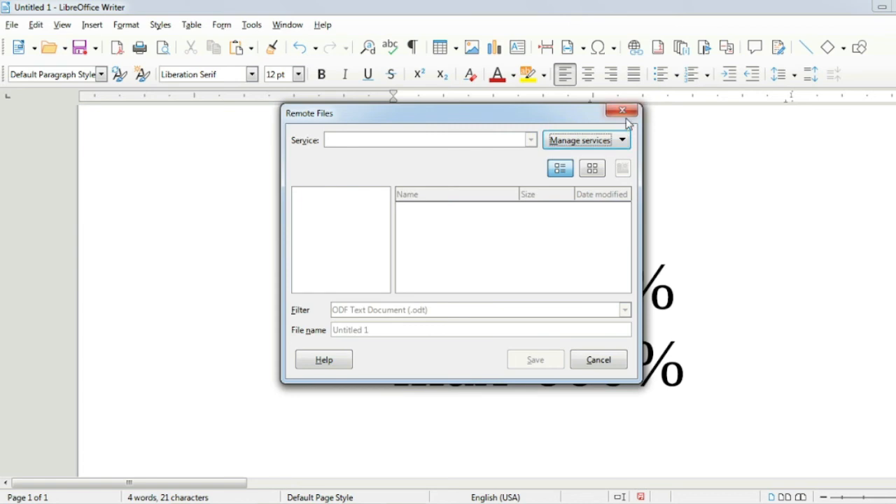
click(622, 110)
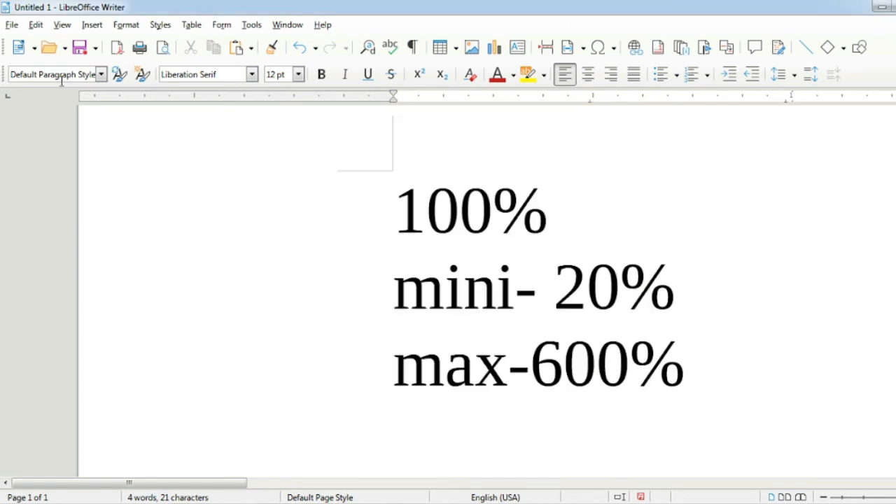
Step: Open the Export dialog to view the available export file formats, and cancel it
click(14, 26)
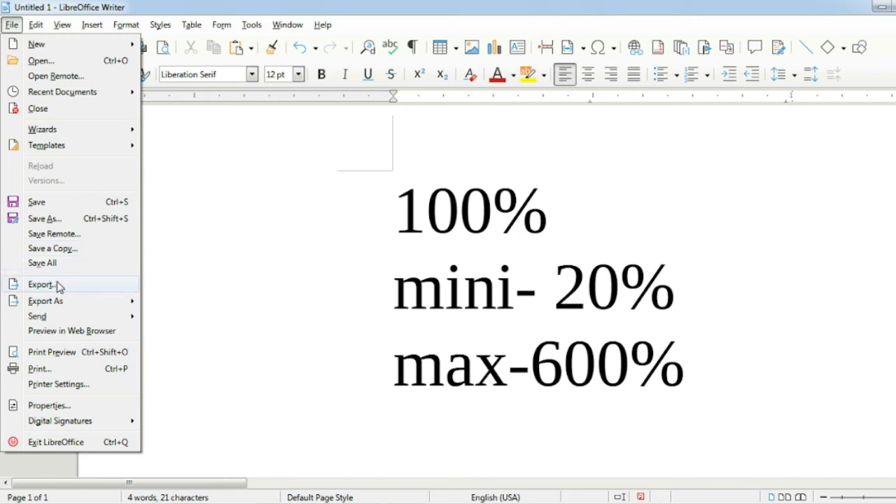
mouse_move(66, 306)
click(61, 286)
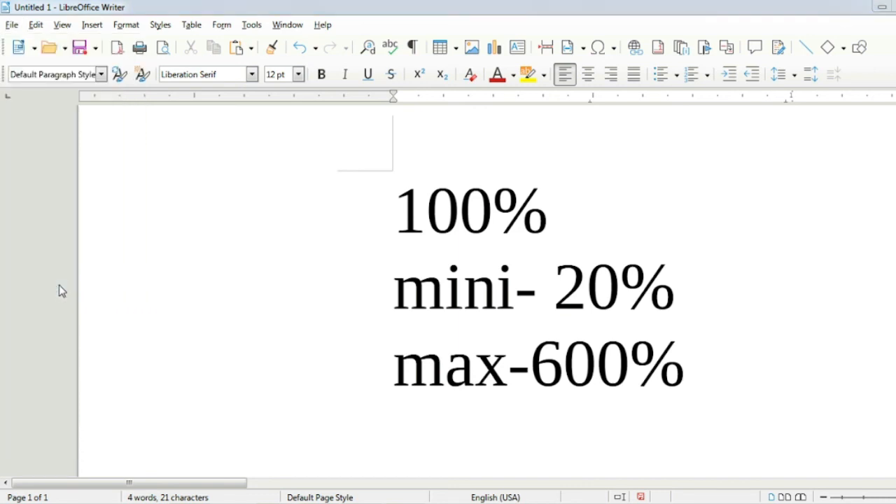
click(220, 294)
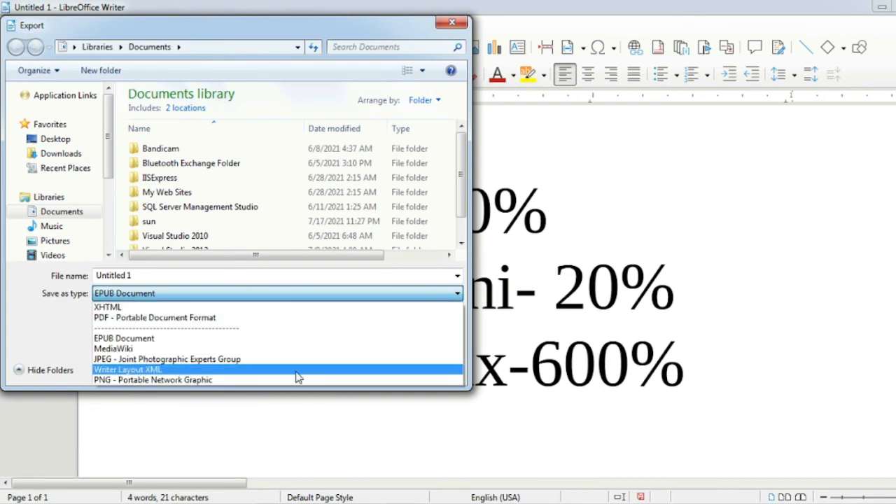
click(341, 436)
click(443, 369)
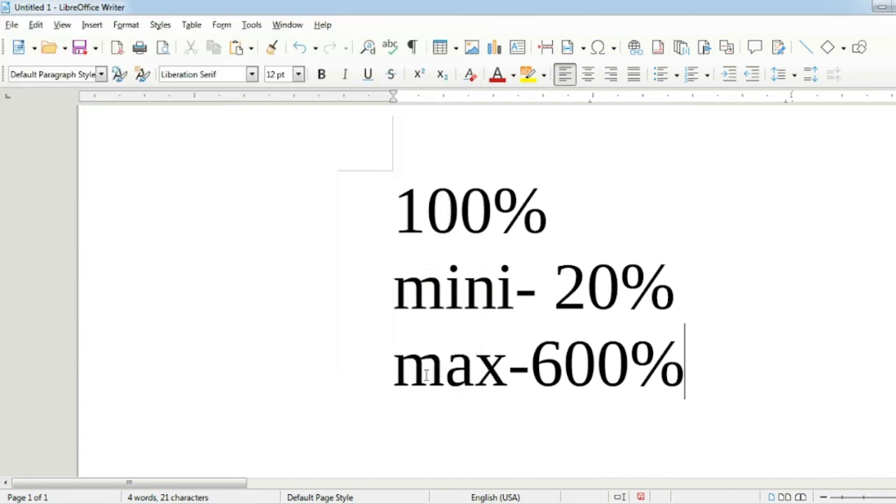
Step: View the Export As and Send options, and close the Printer Setup dialog without changing the printer
click(13, 27)
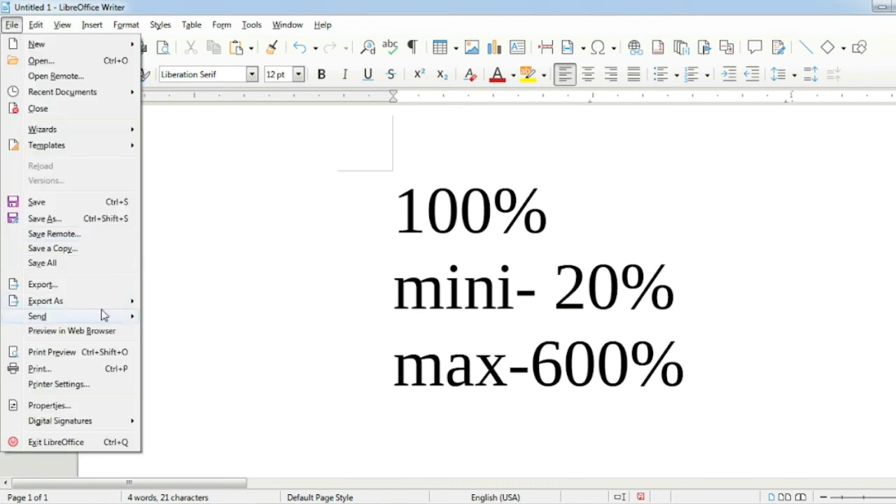
mouse_move(119, 301)
mouse_move(124, 319)
key(Escape)
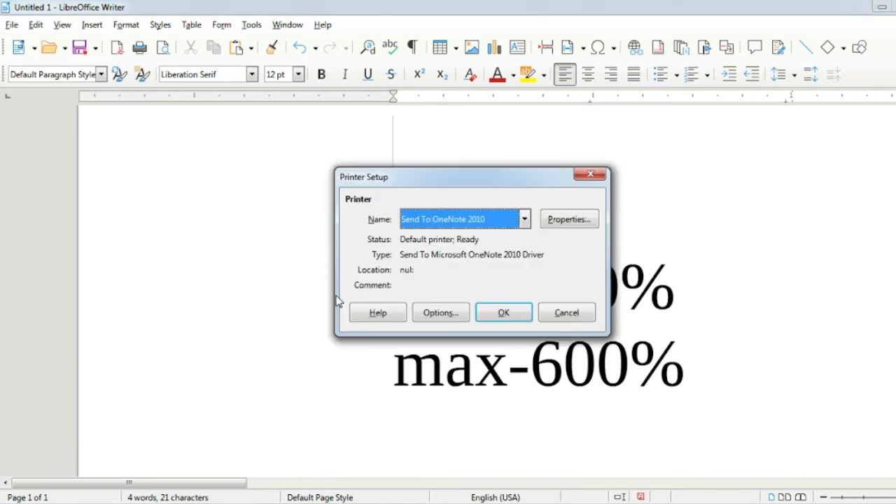
click(589, 174)
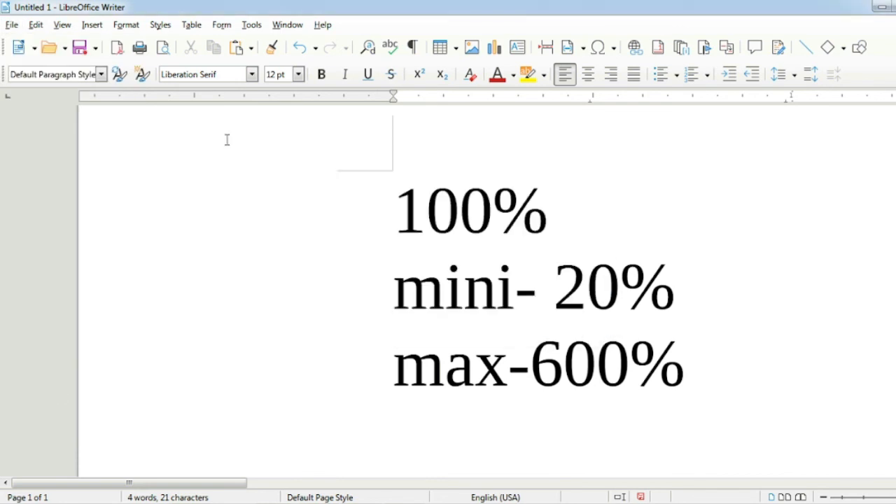
Step: Examine the two digital signatures on new1.odt, and view the certificate details of the second one
click(12, 25)
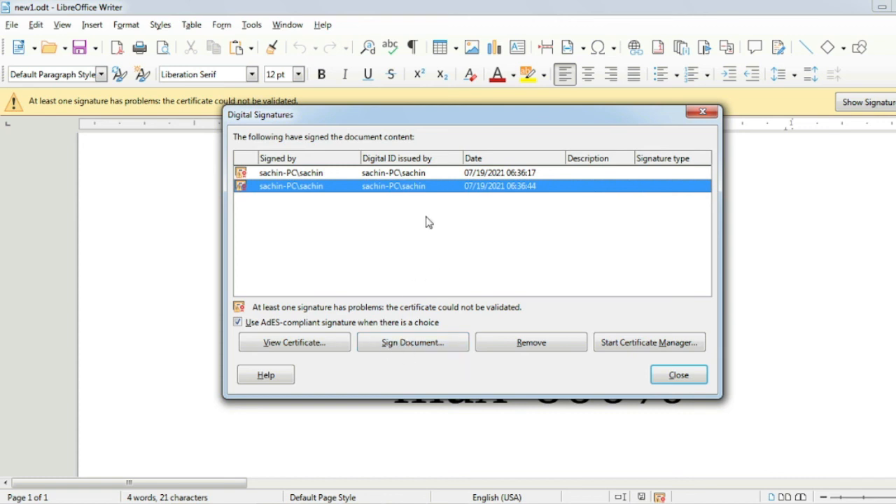
click(329, 175)
click(330, 185)
click(324, 172)
click(324, 186)
click(314, 343)
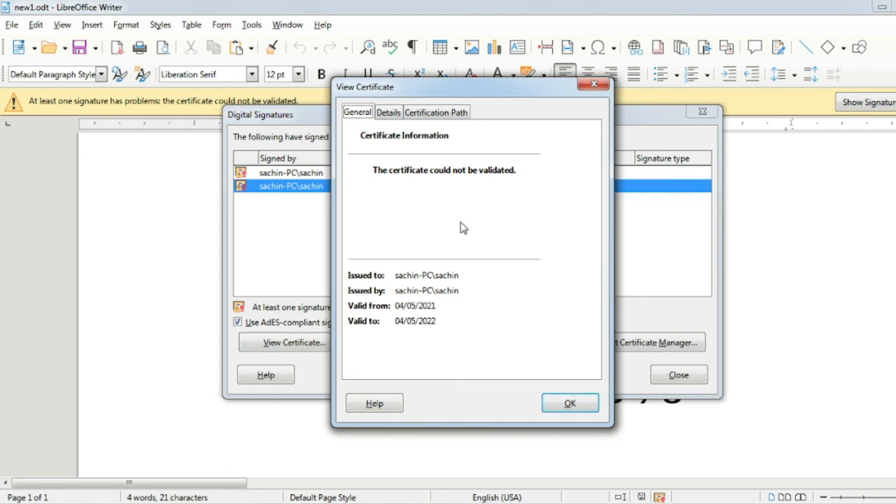
click(570, 405)
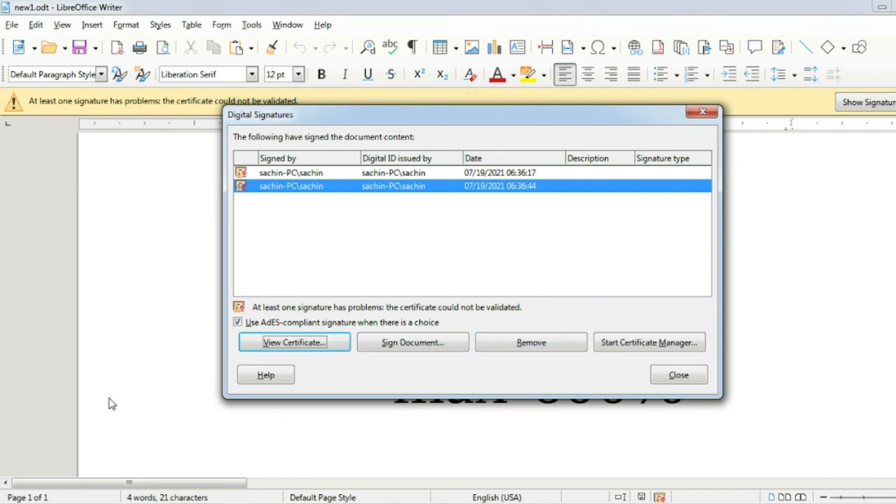
Step: Check the signed-in Windows account name, and close the Digital Signatures dialog
key(super)
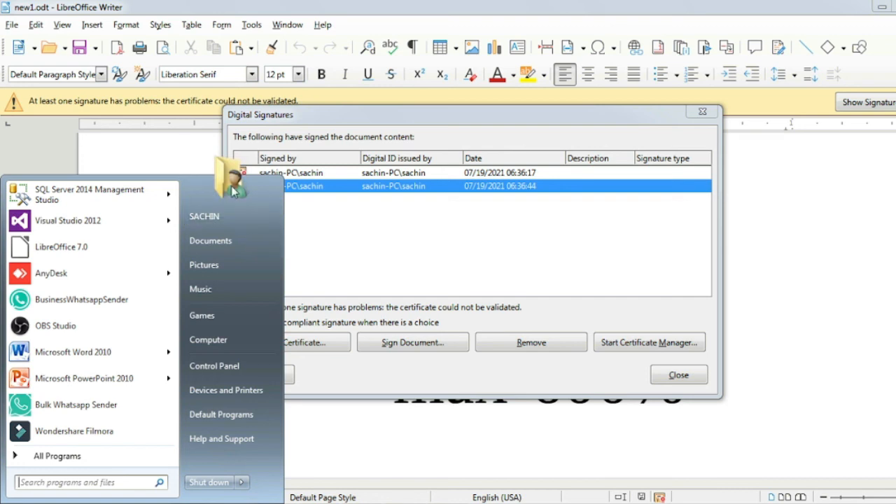
click(346, 220)
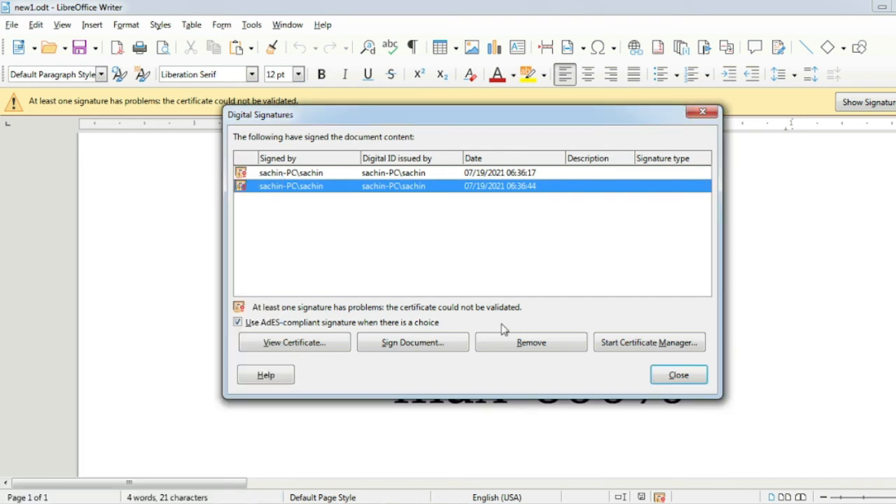
click(661, 370)
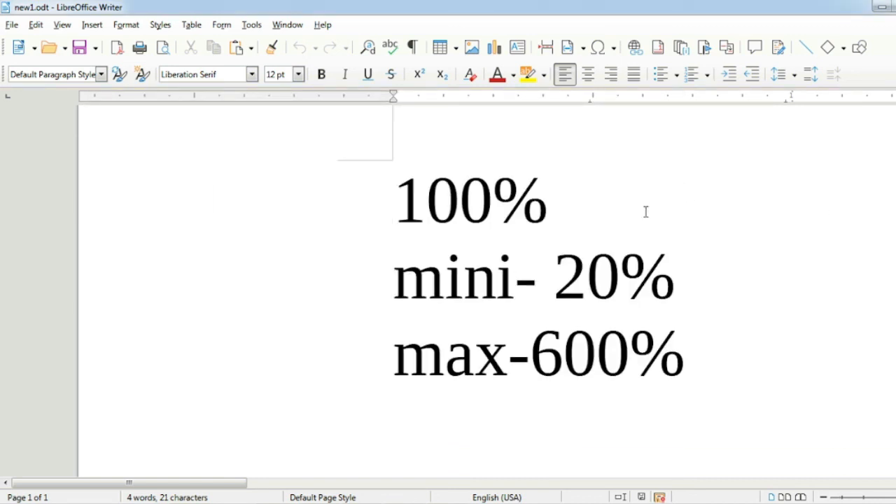
click(12, 25)
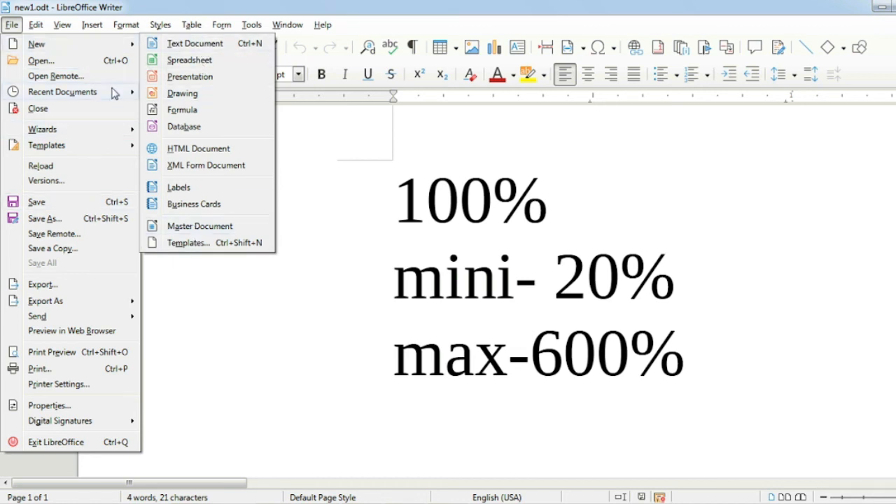
click(211, 404)
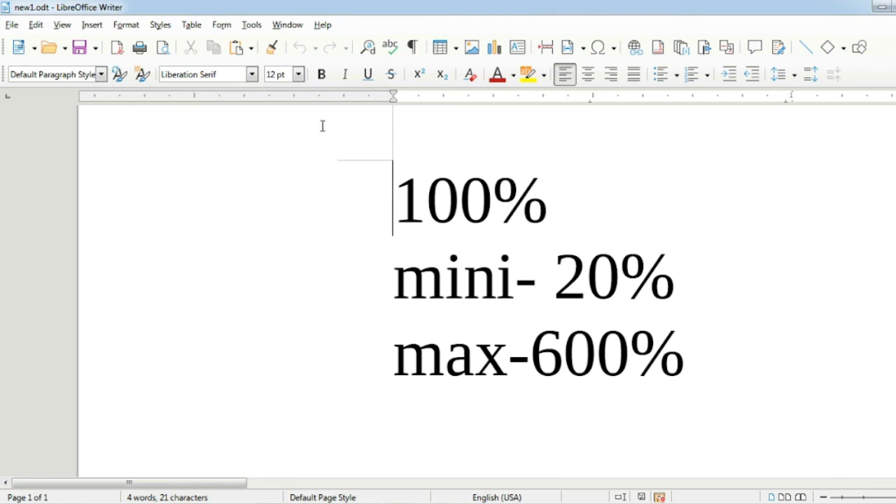
click(37, 26)
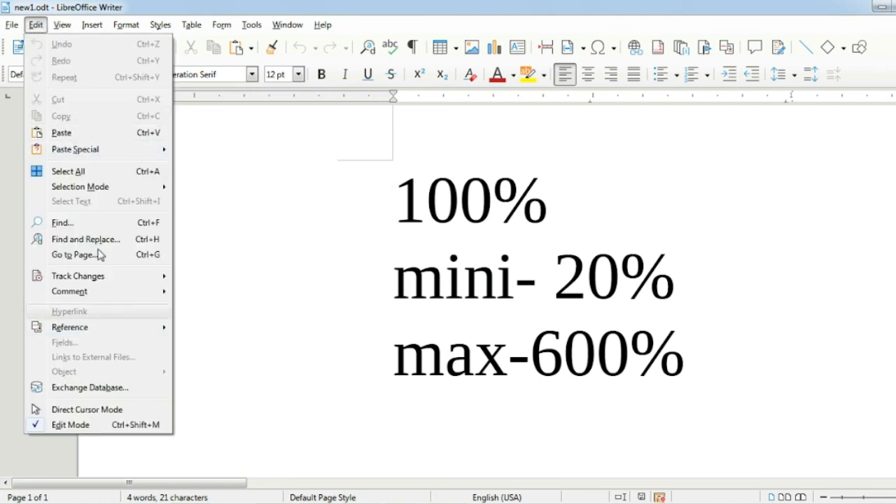
click(35, 24)
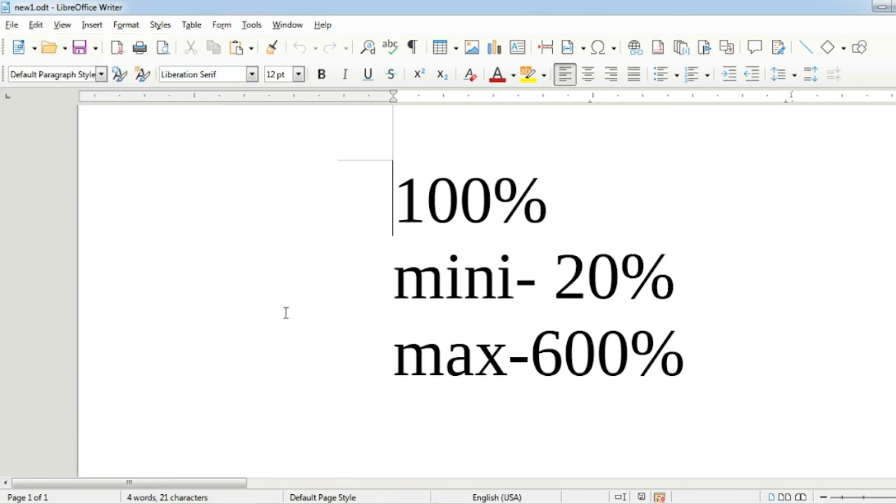